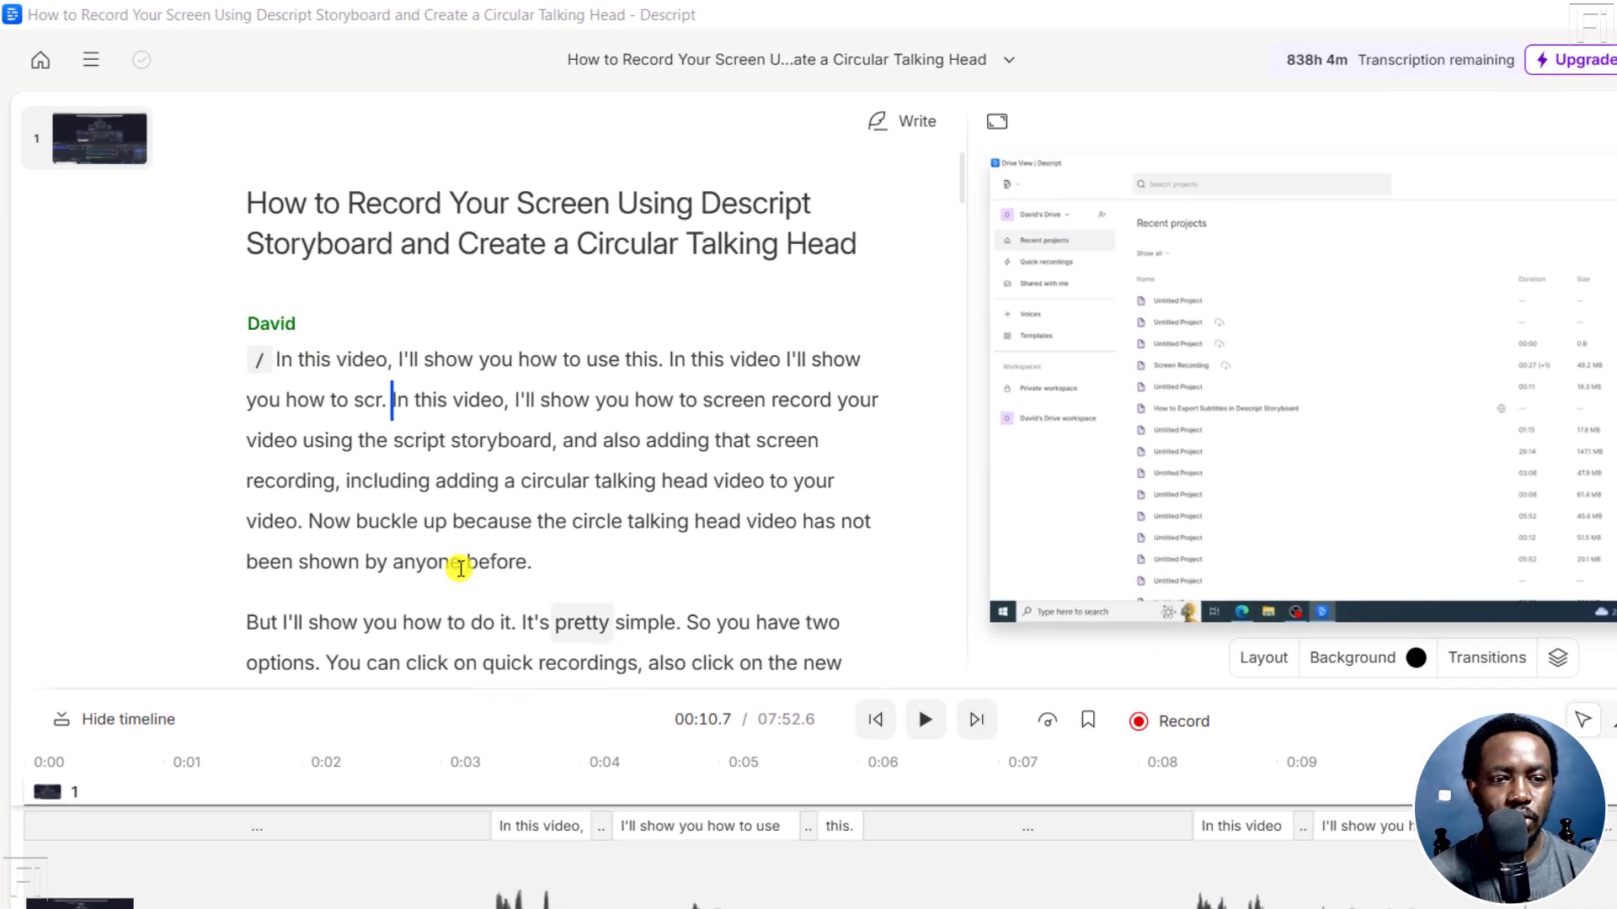
# - Enable the New timeline Labs feature in the general settings and close the settings
pyautogui.click(84, 64)
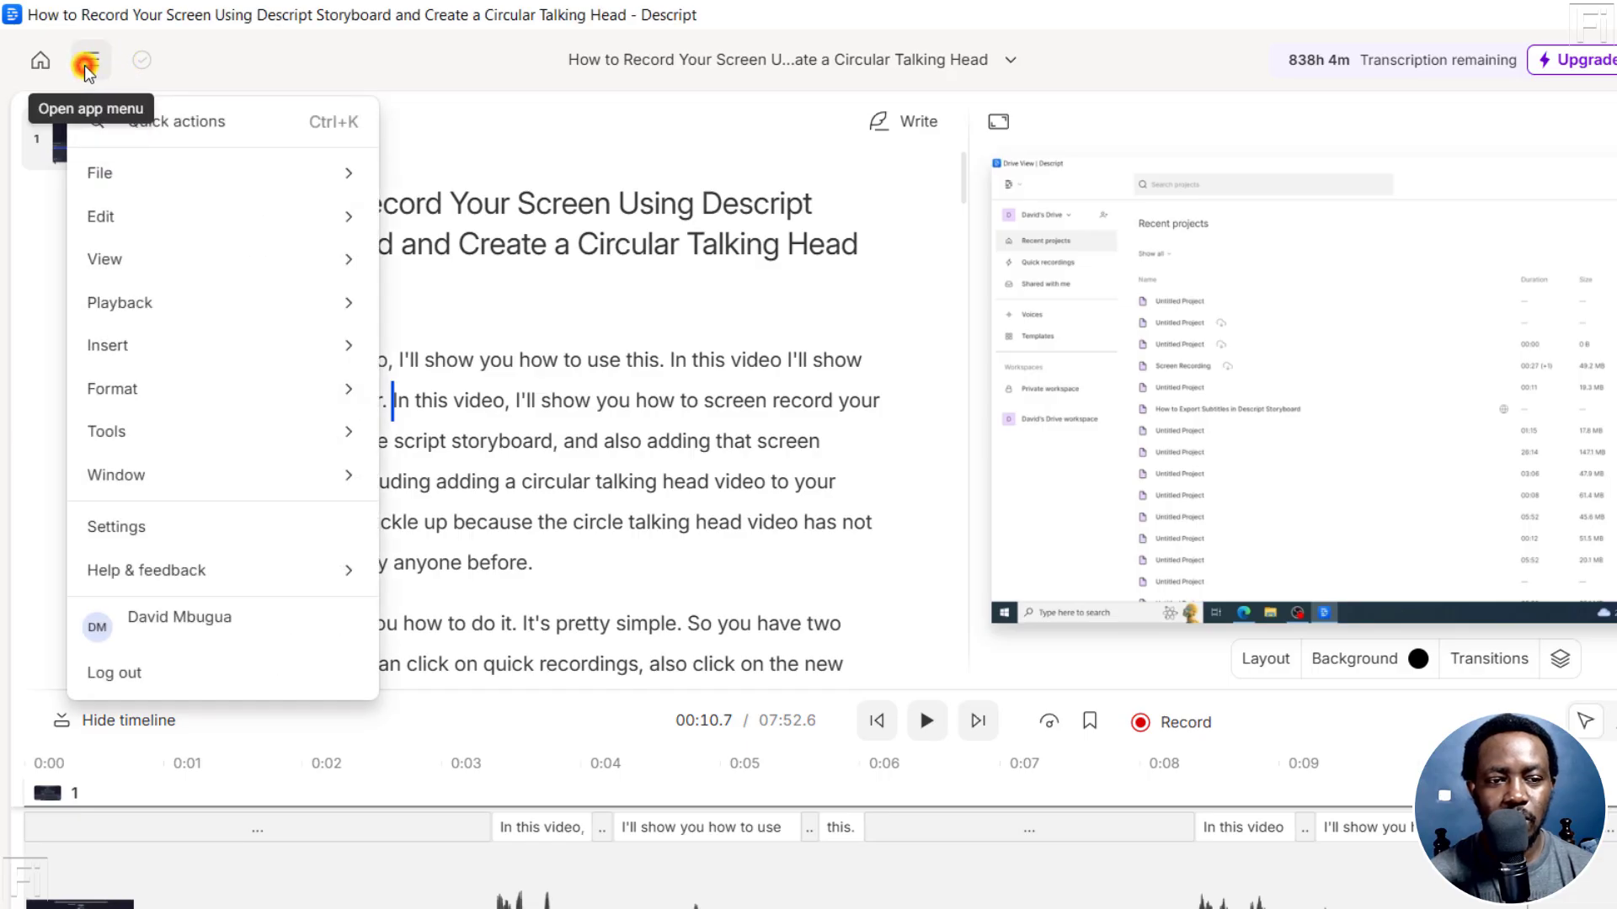
pyautogui.click(172, 522)
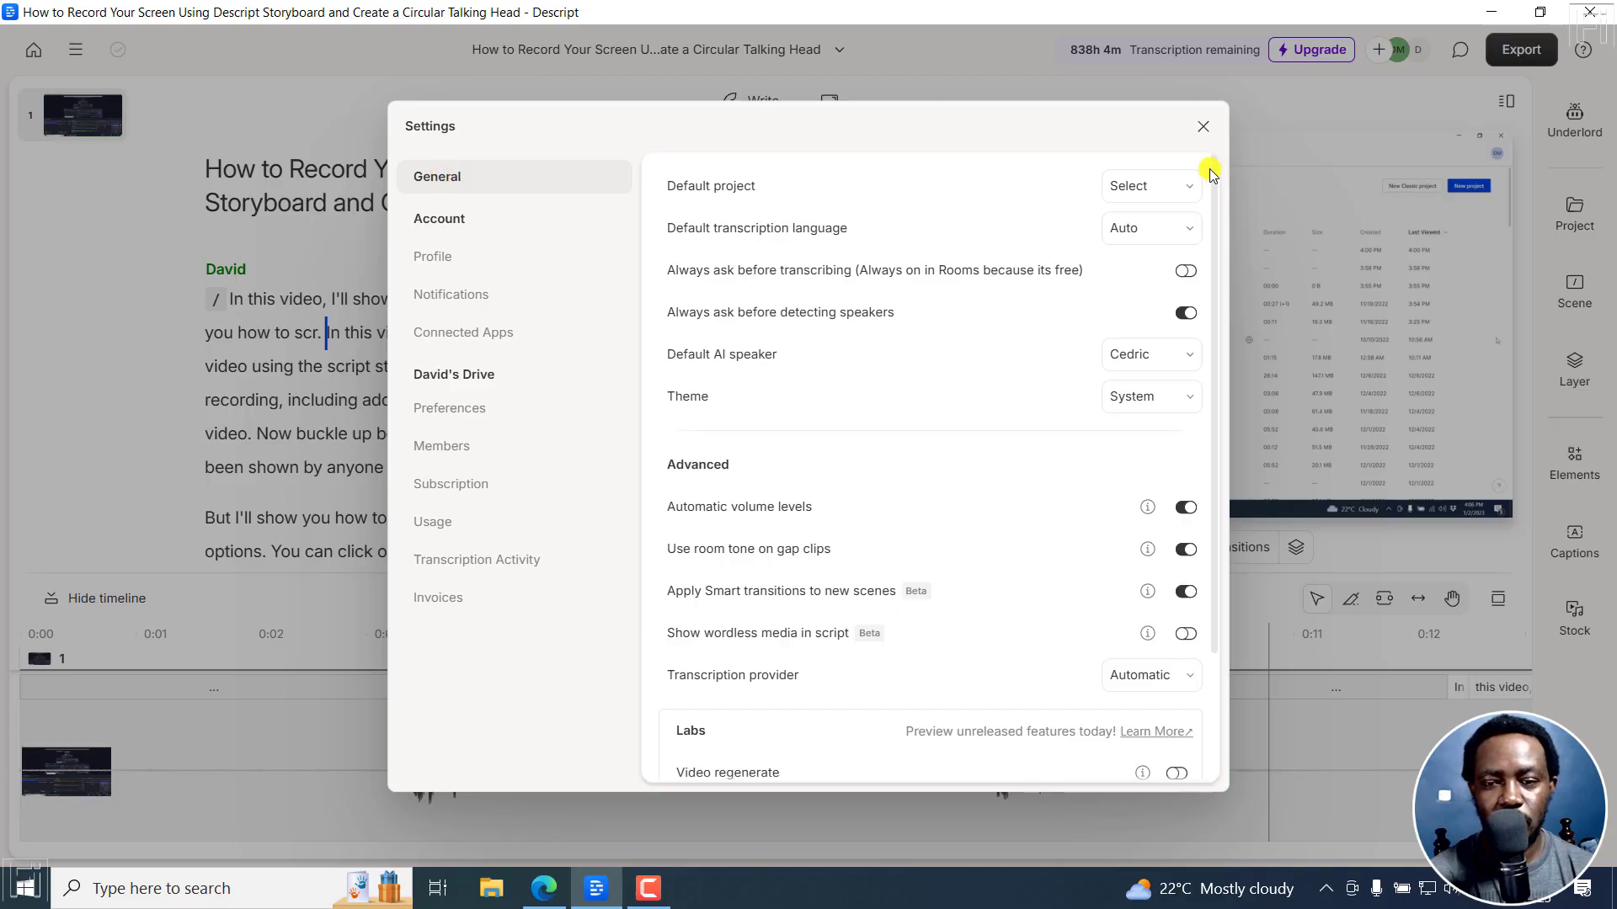
pyautogui.moveTo(1213, 171); pyautogui.dragTo(1233, 411)
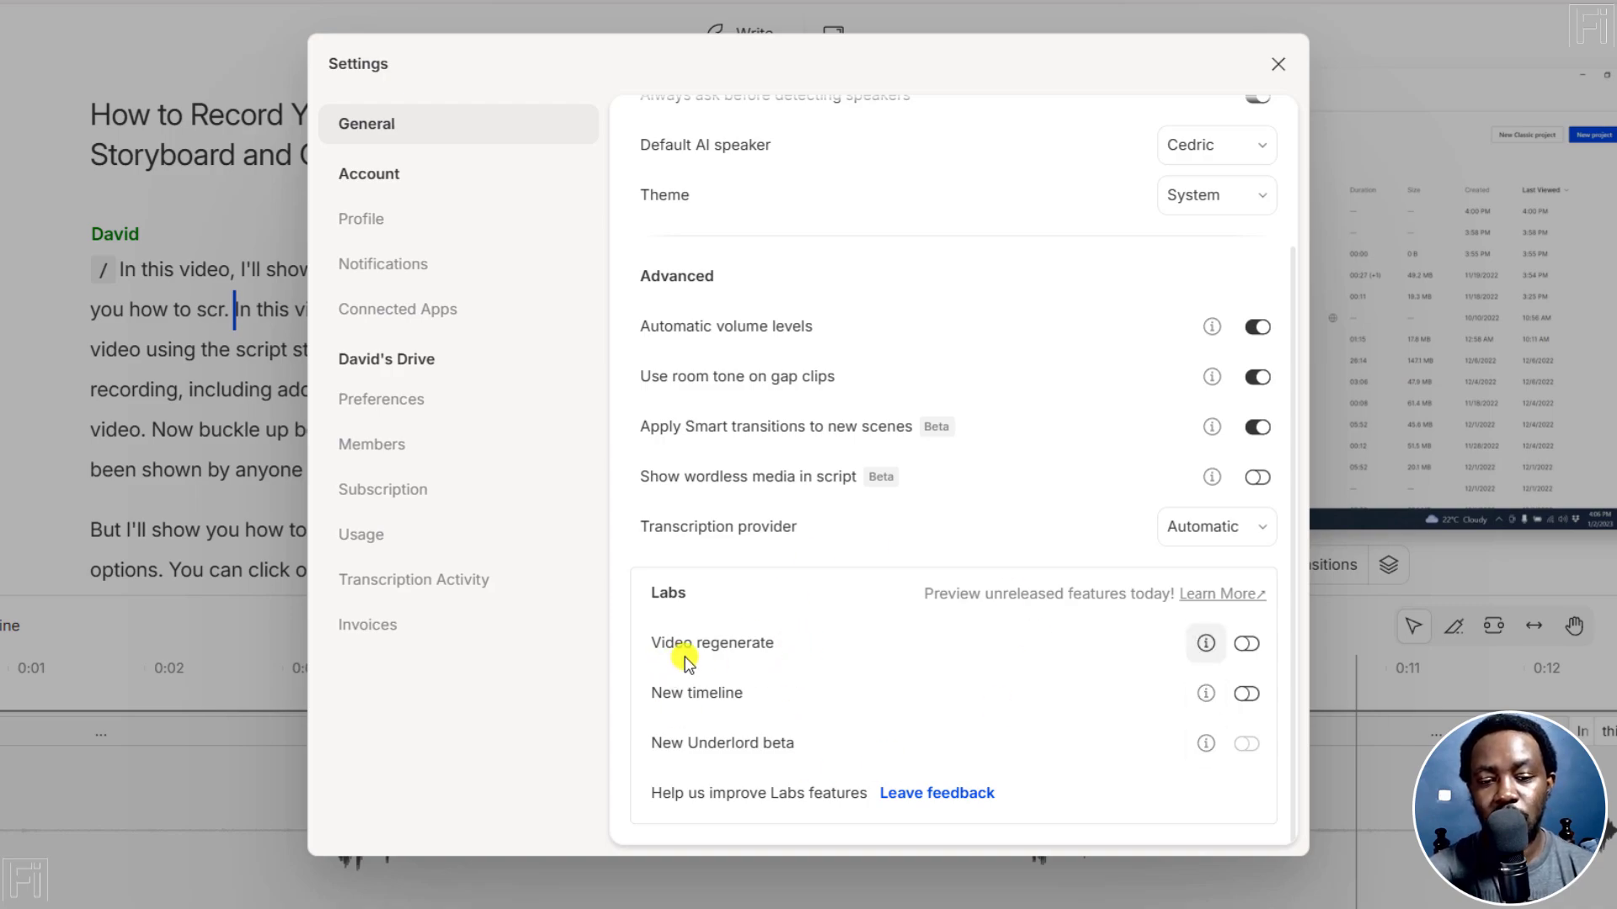
pyautogui.moveTo(1202, 653)
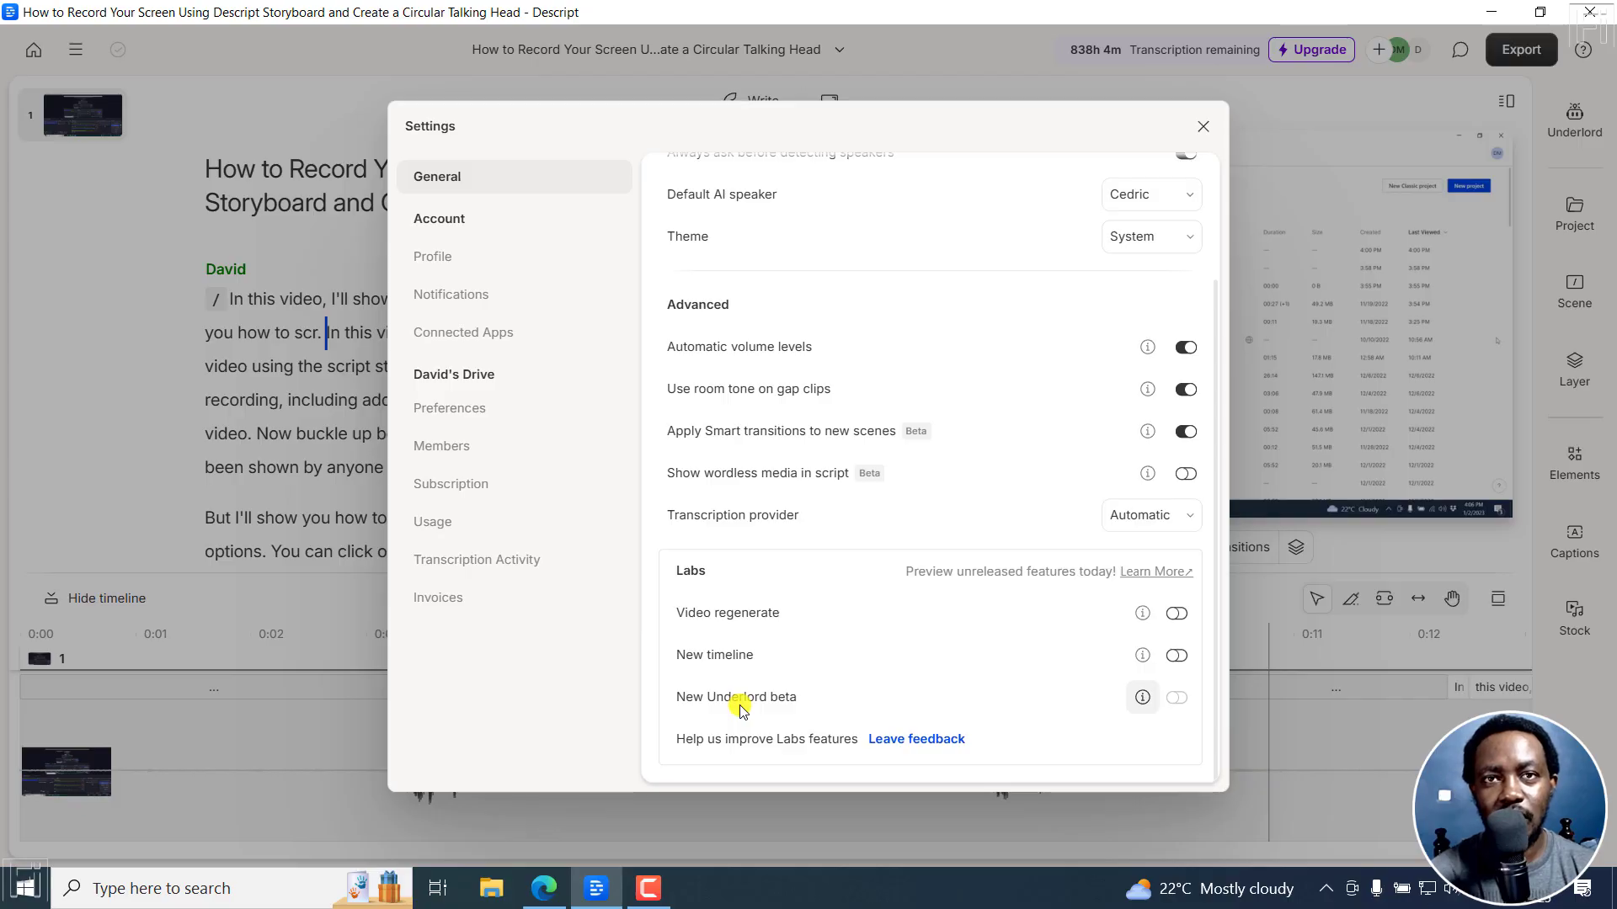
pyautogui.moveTo(1142, 698)
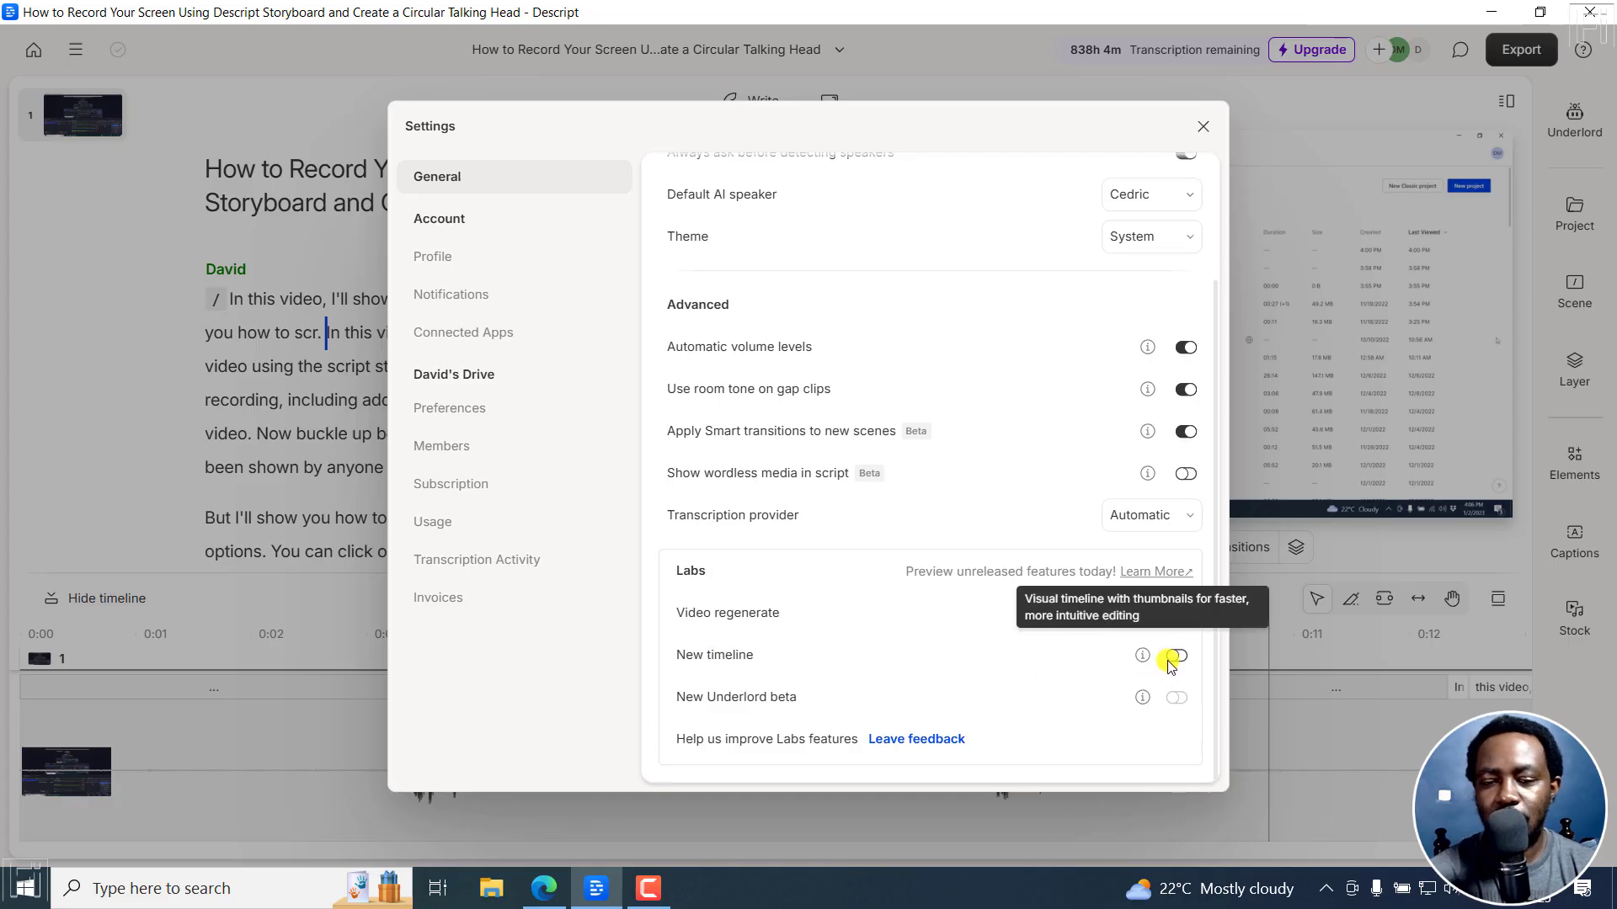
pyautogui.click(1176, 659)
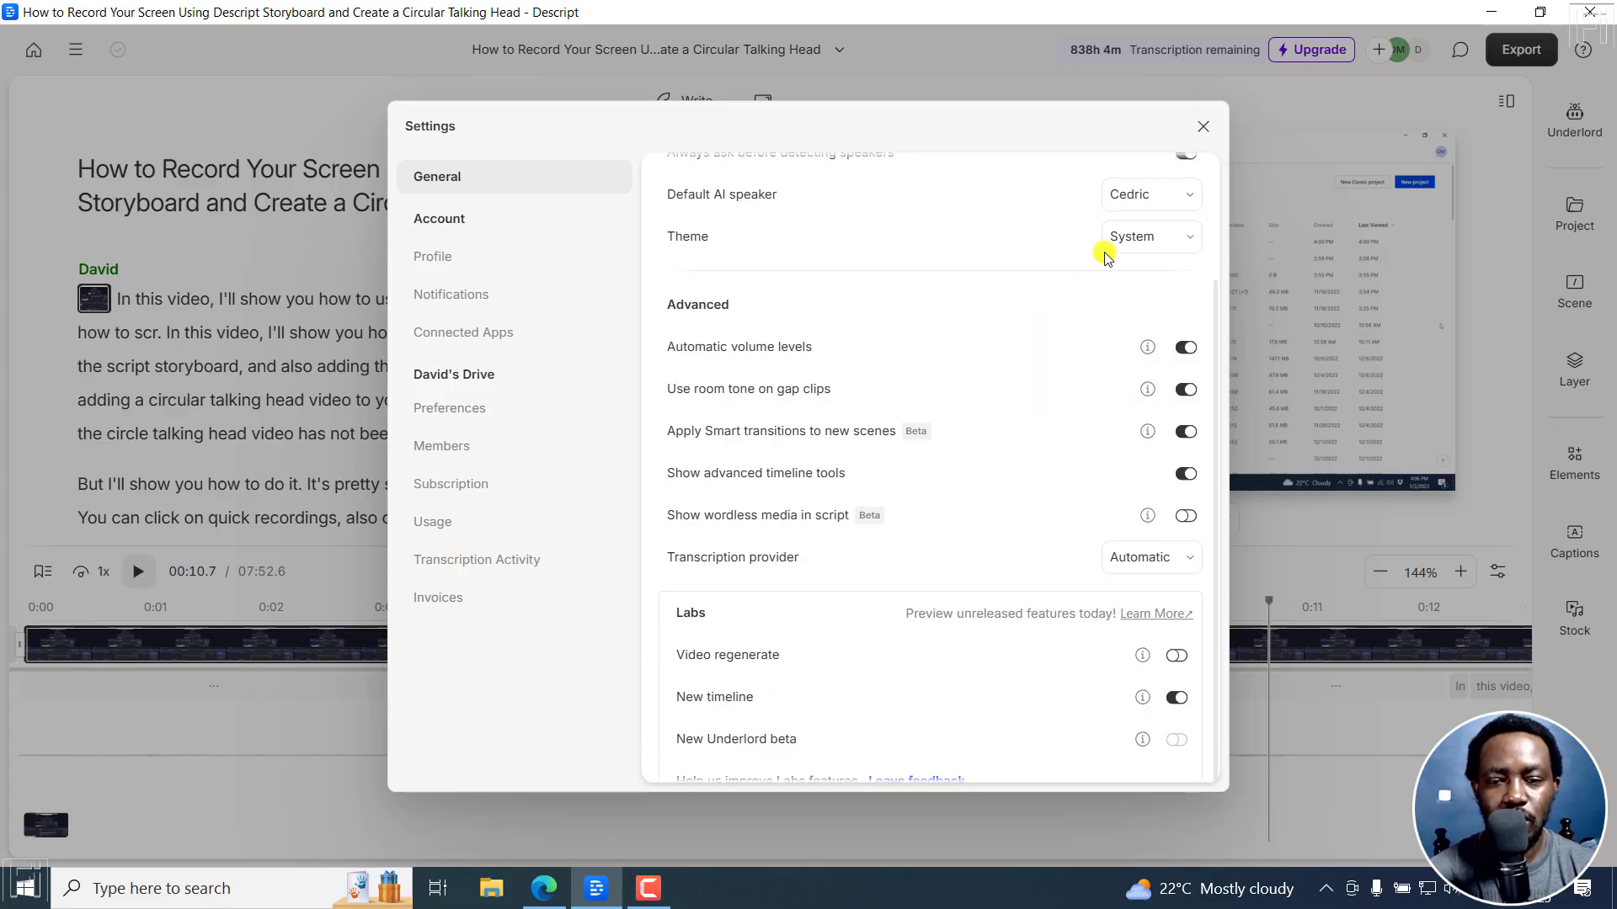
pyautogui.click(1202, 128)
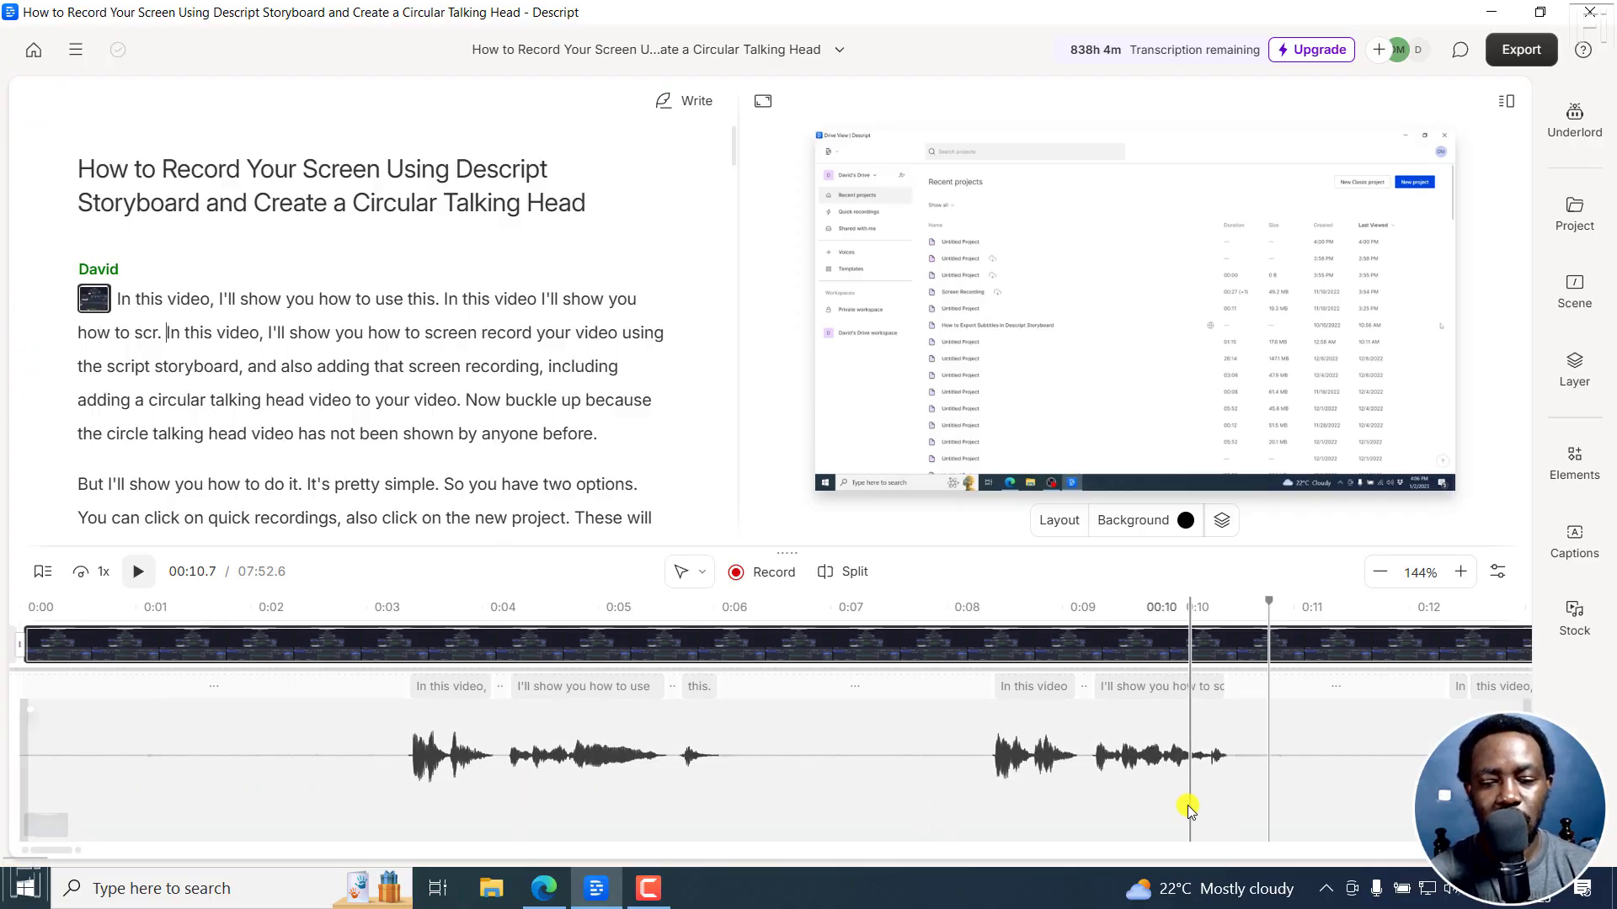
# - Review the playback speed options and the timeline's pointer tools, and show a longer stretch of the timeline
pyautogui.click(90, 574)
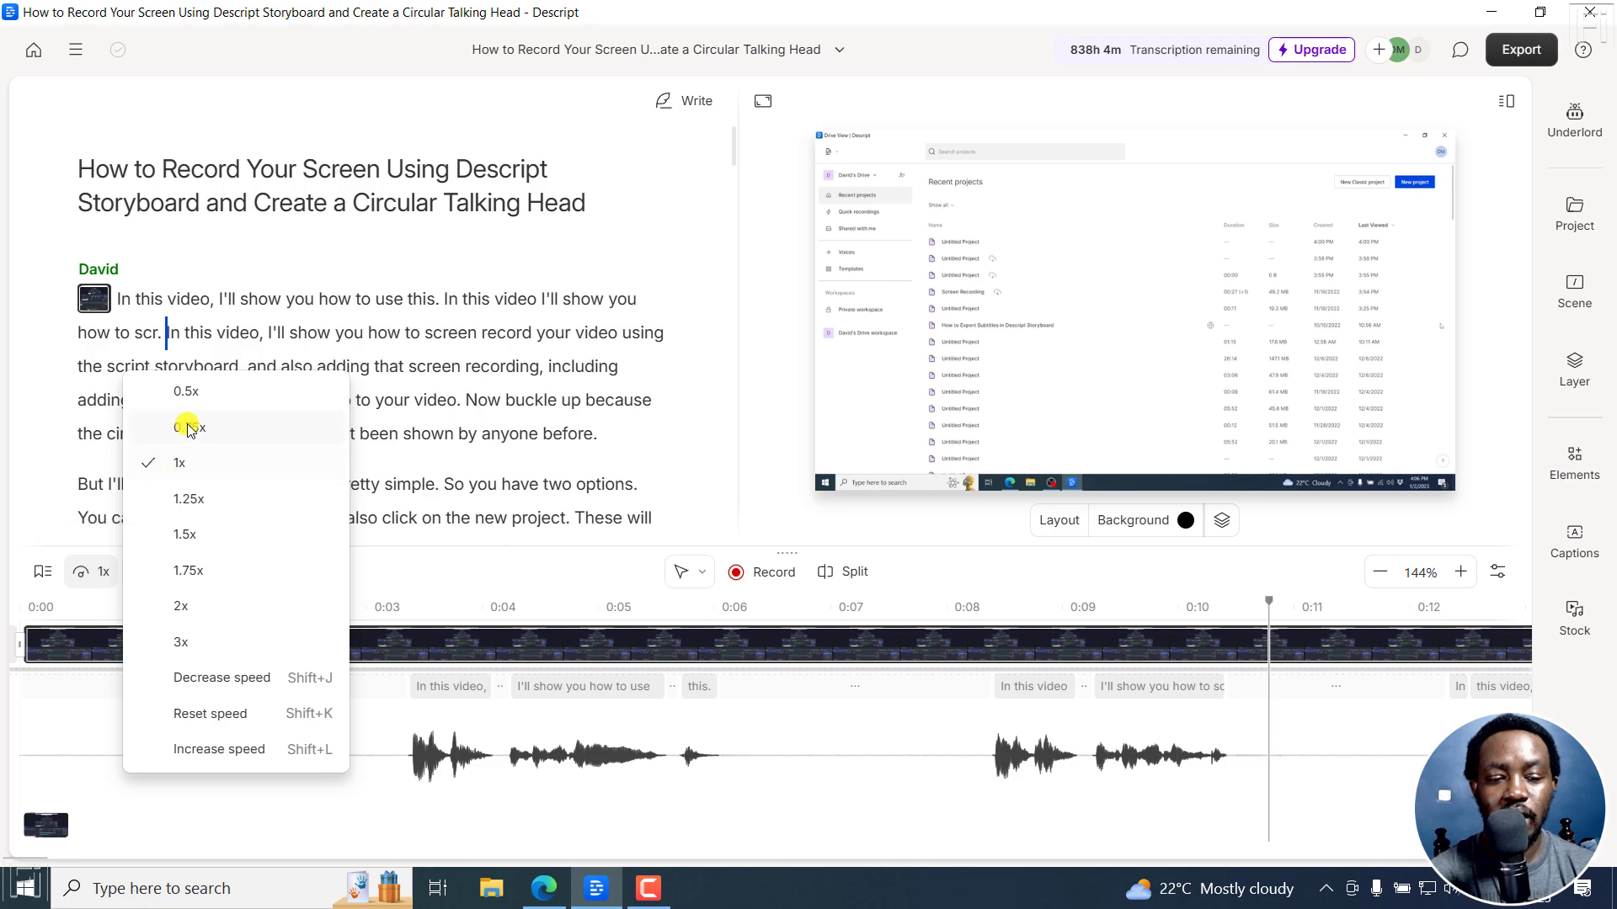
pyautogui.click(493, 569)
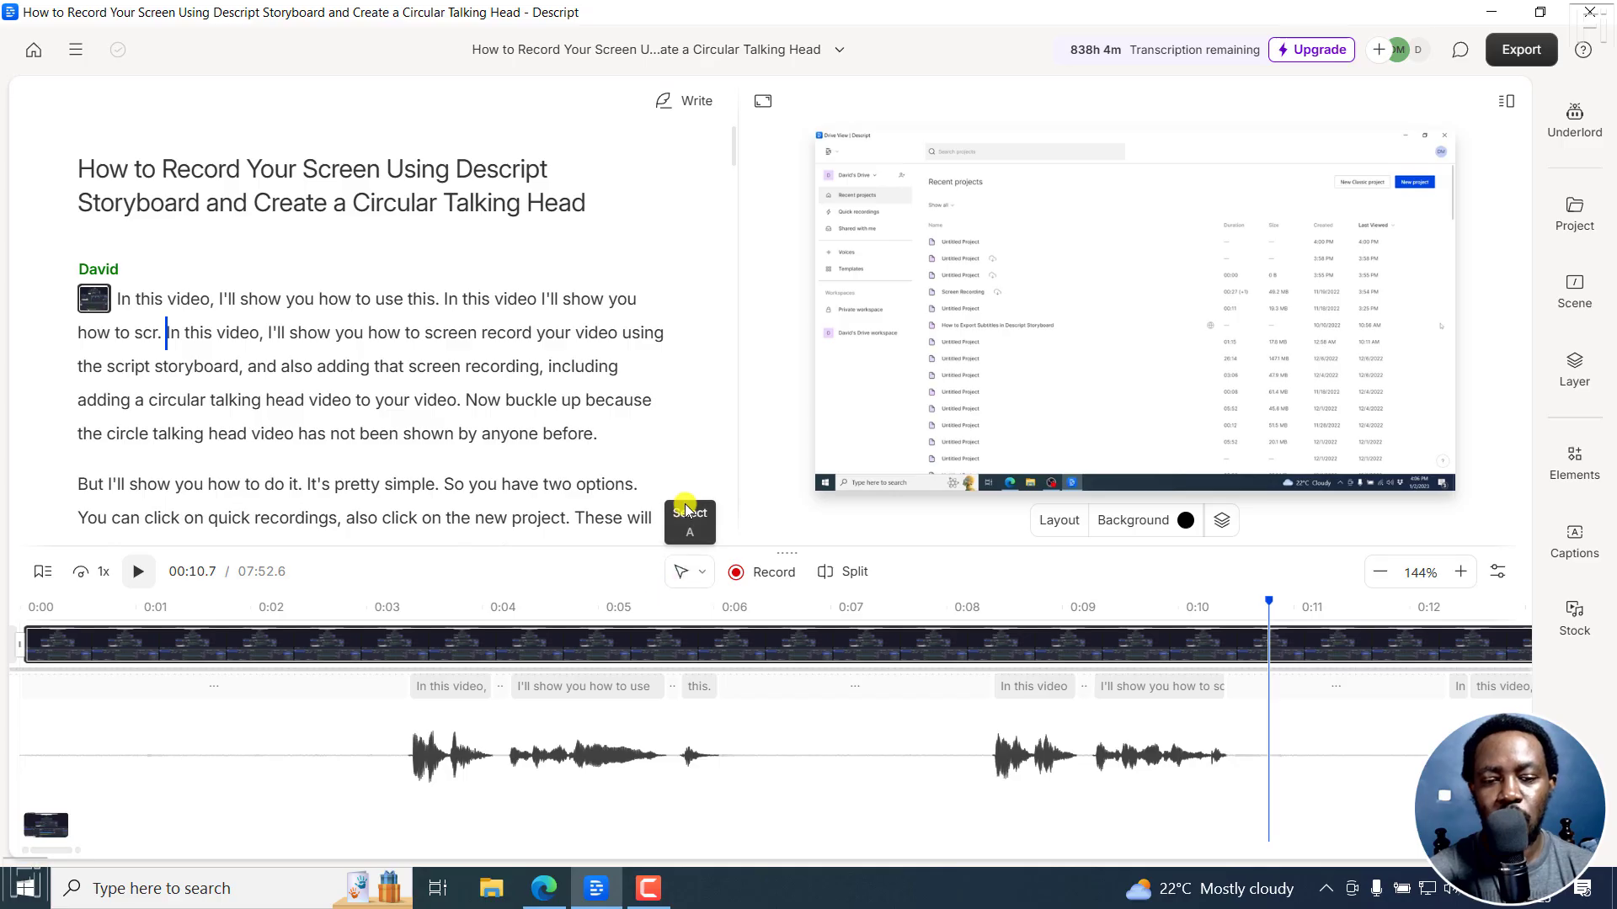
pyautogui.click(702, 577)
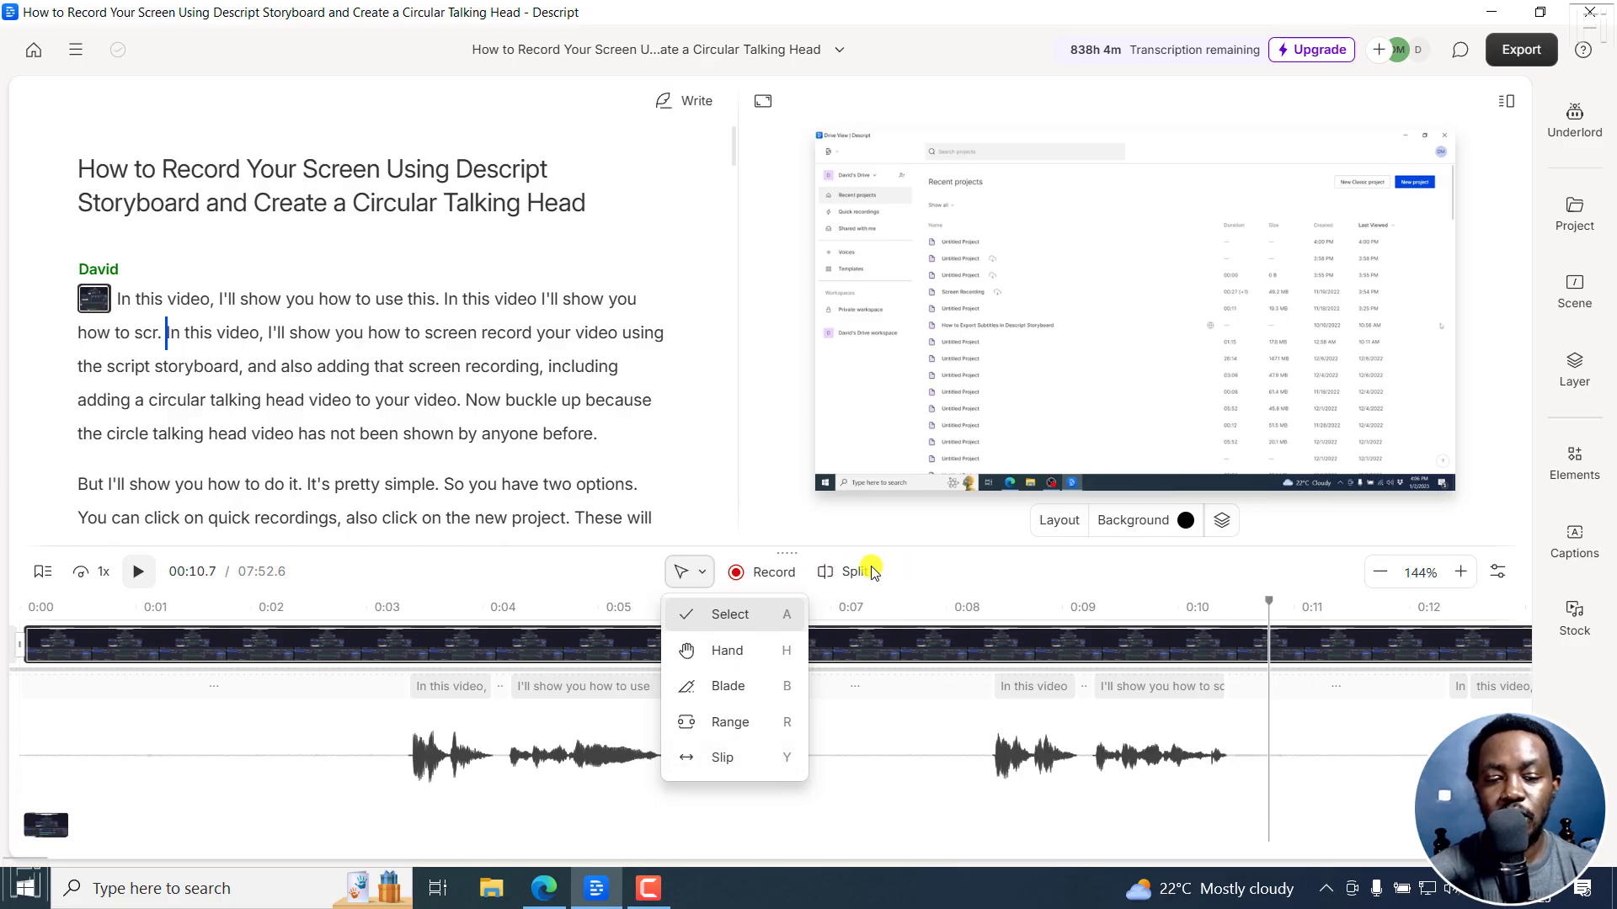
pyautogui.click(983, 578)
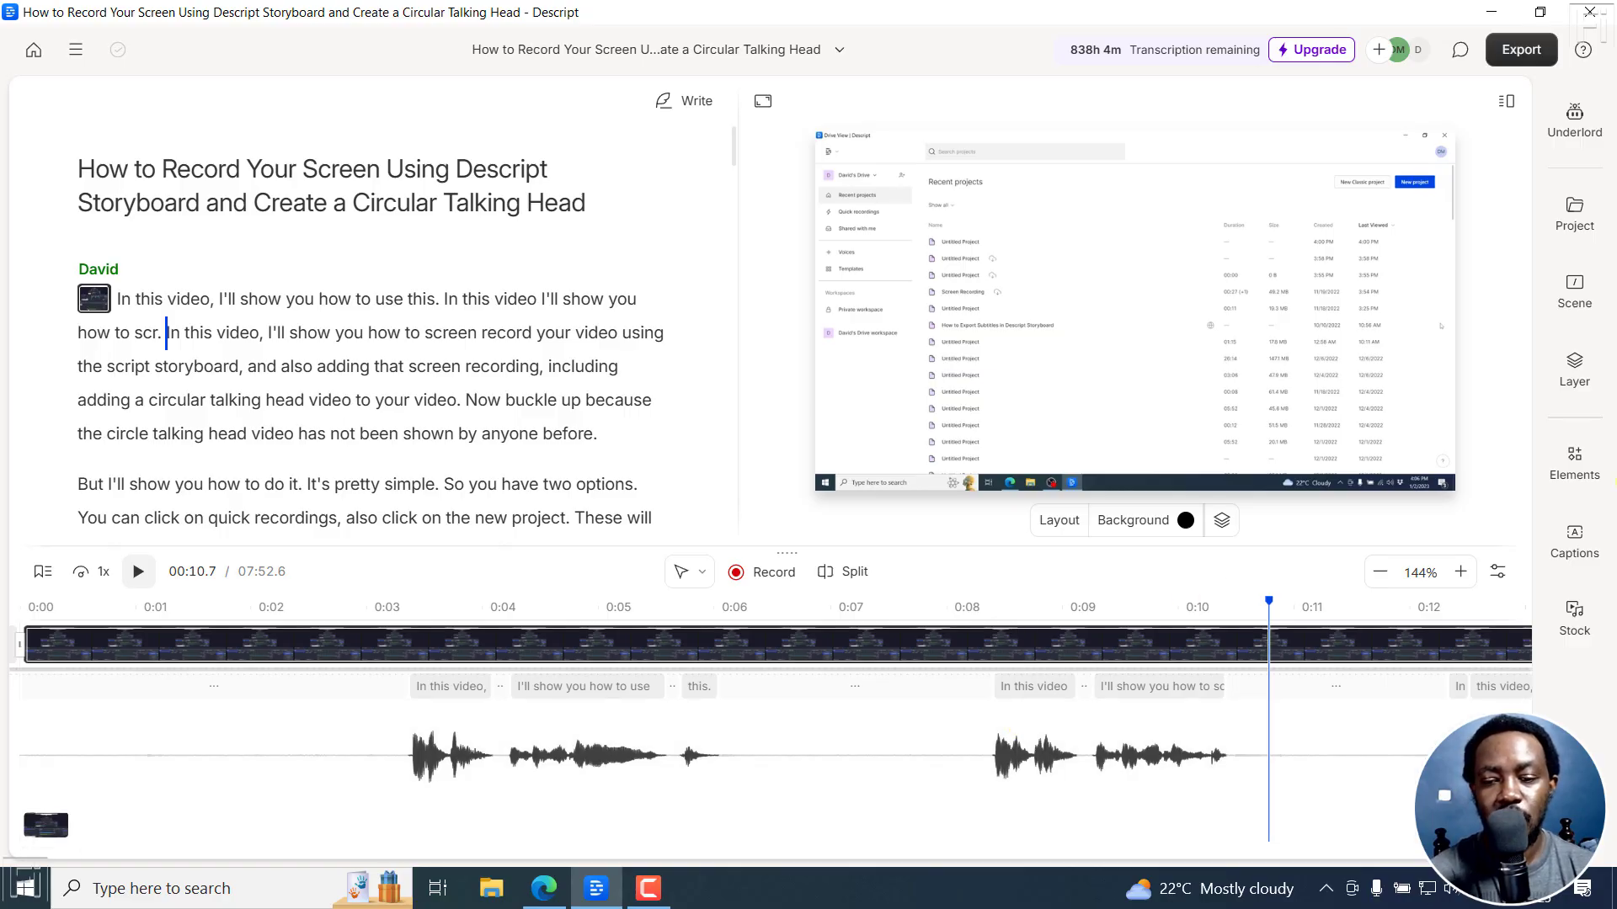
pyautogui.click(1379, 576)
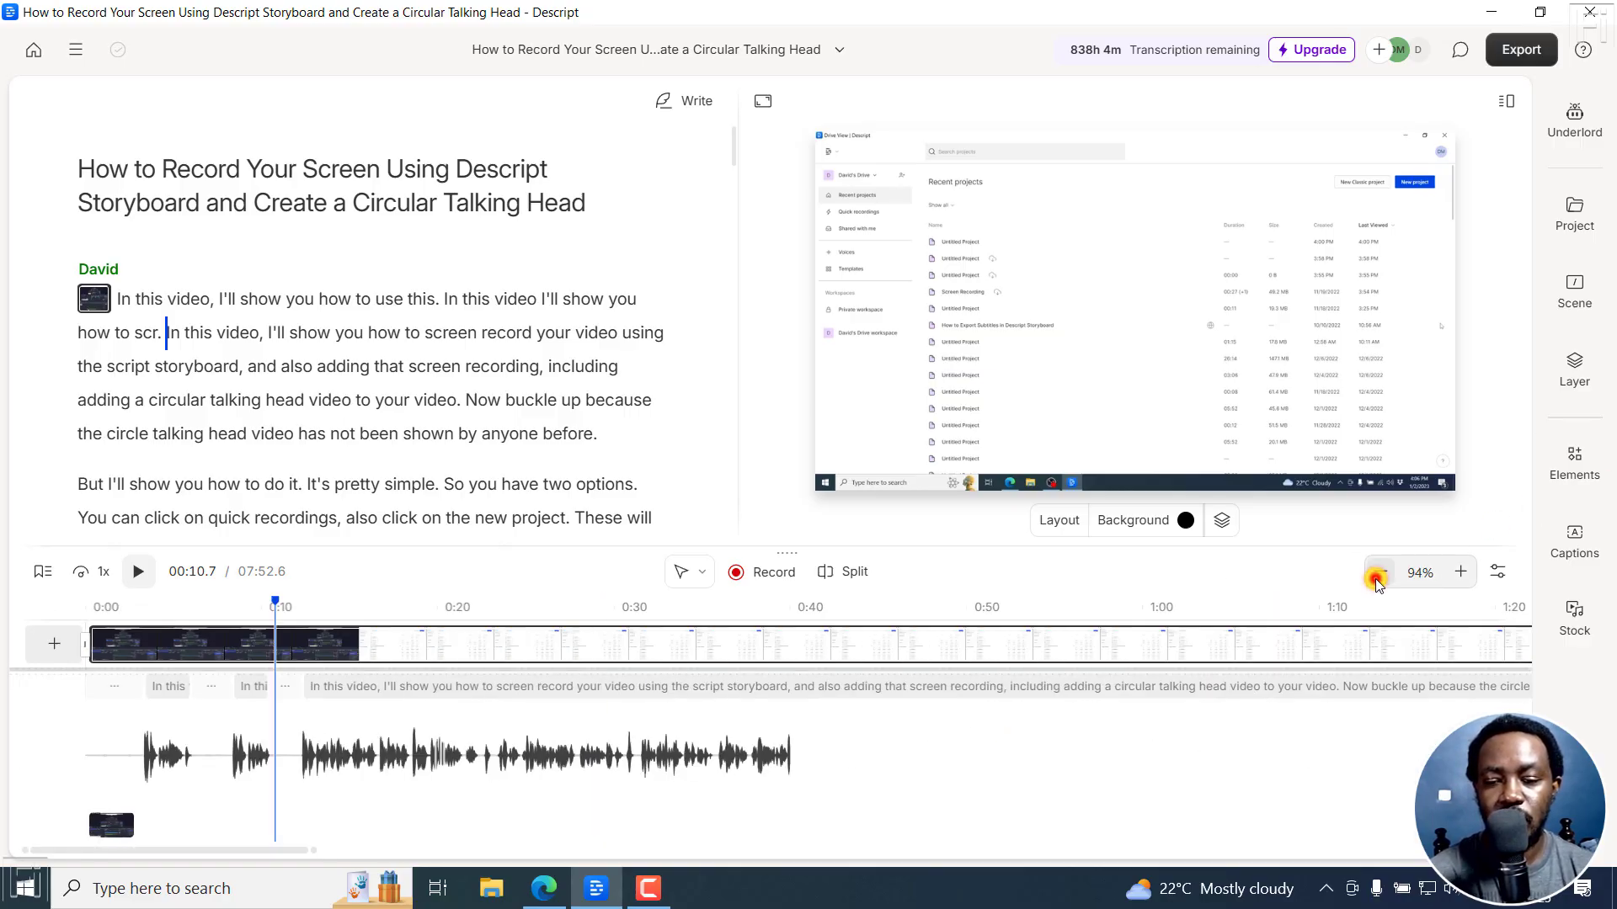
pyautogui.click(1378, 576)
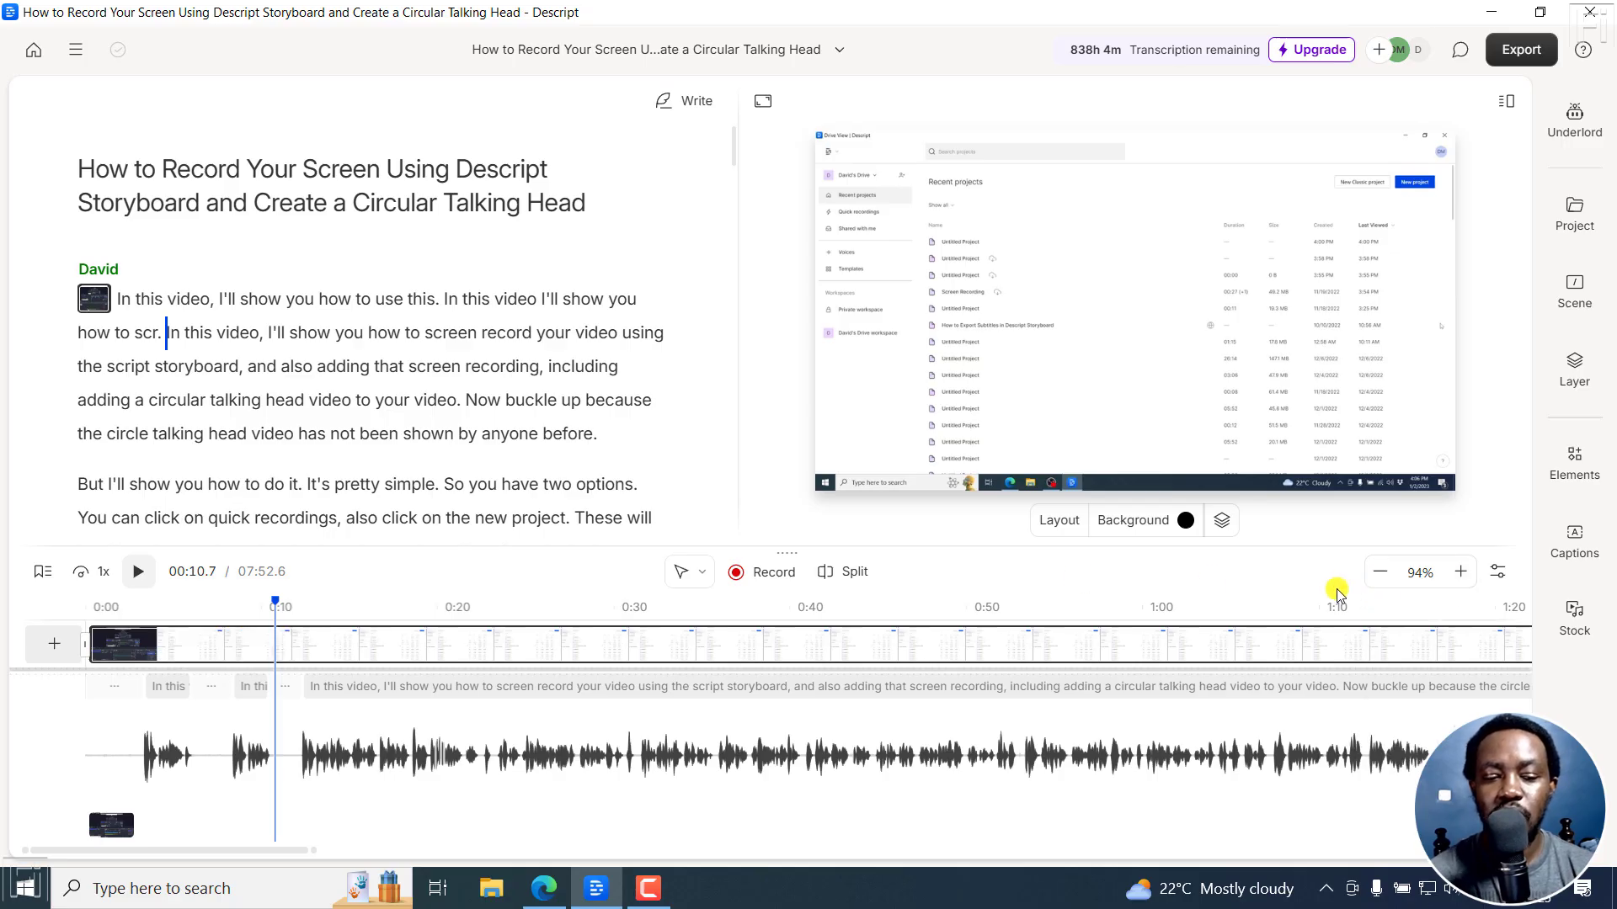
# - Review the timeline display options and try switching the advanced timeline tools off and on
pyautogui.click(1498, 576)
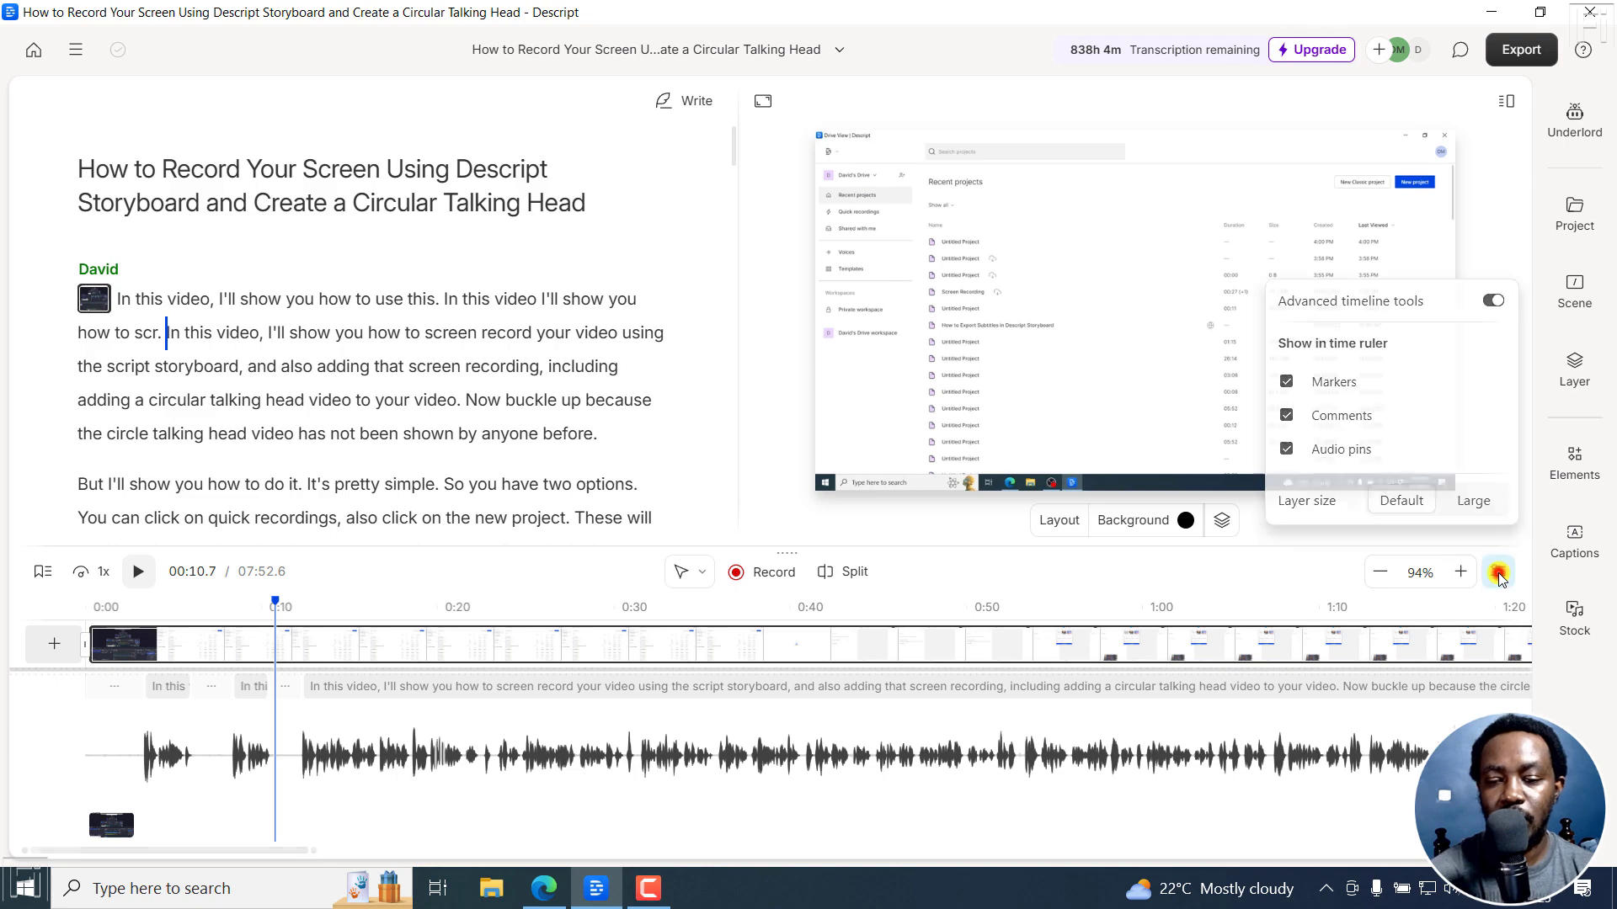
pyautogui.click(1289, 382)
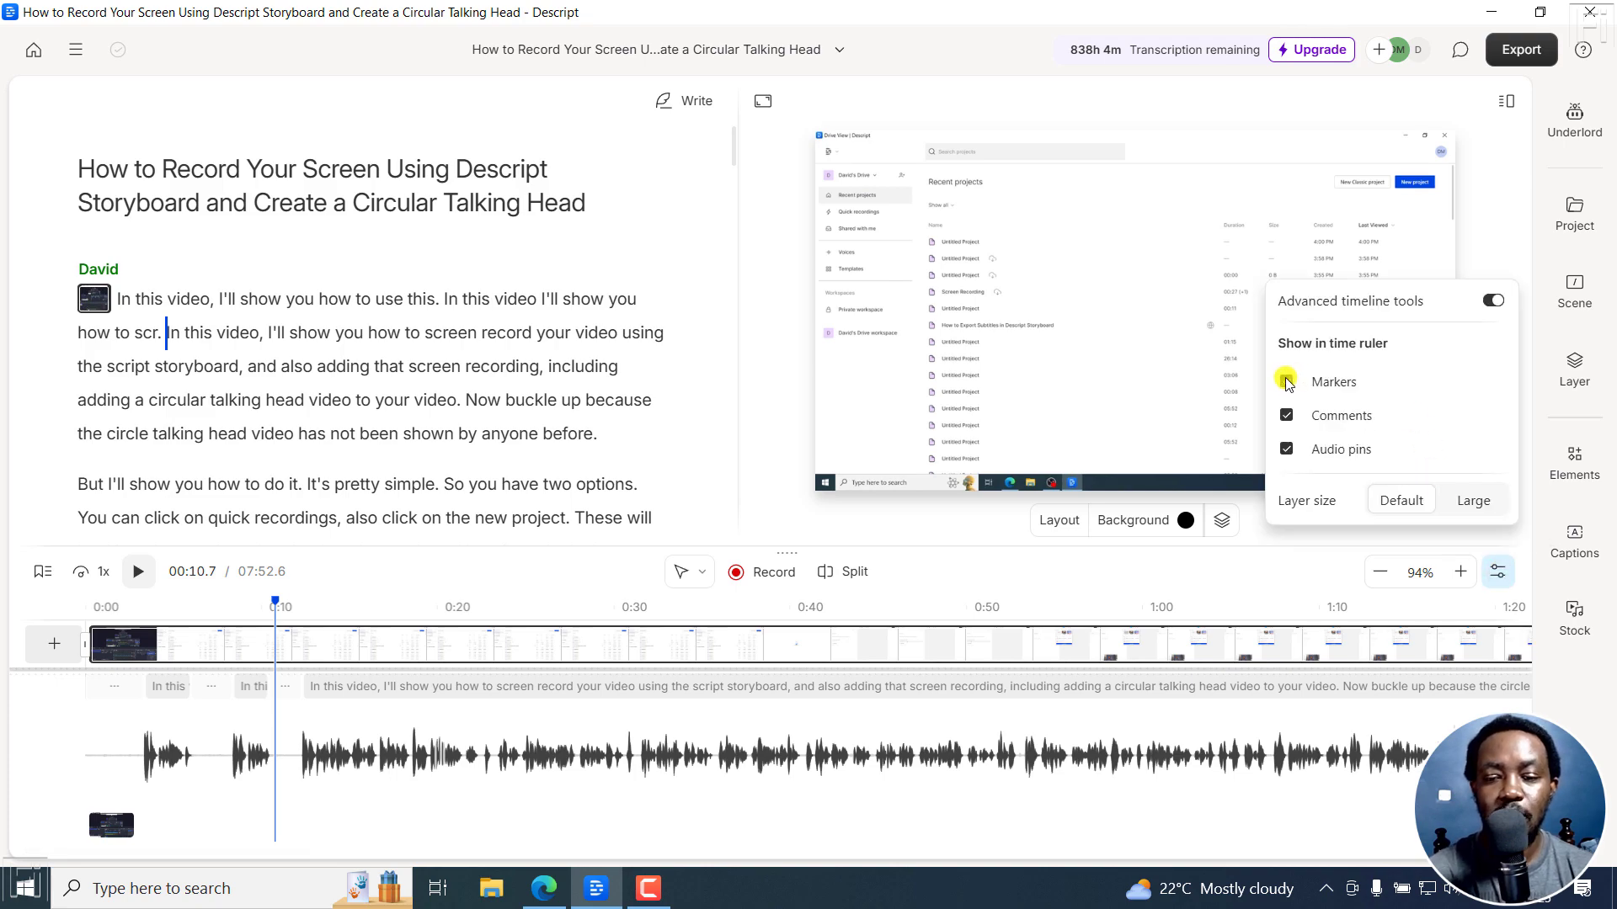
pyautogui.click(1288, 449)
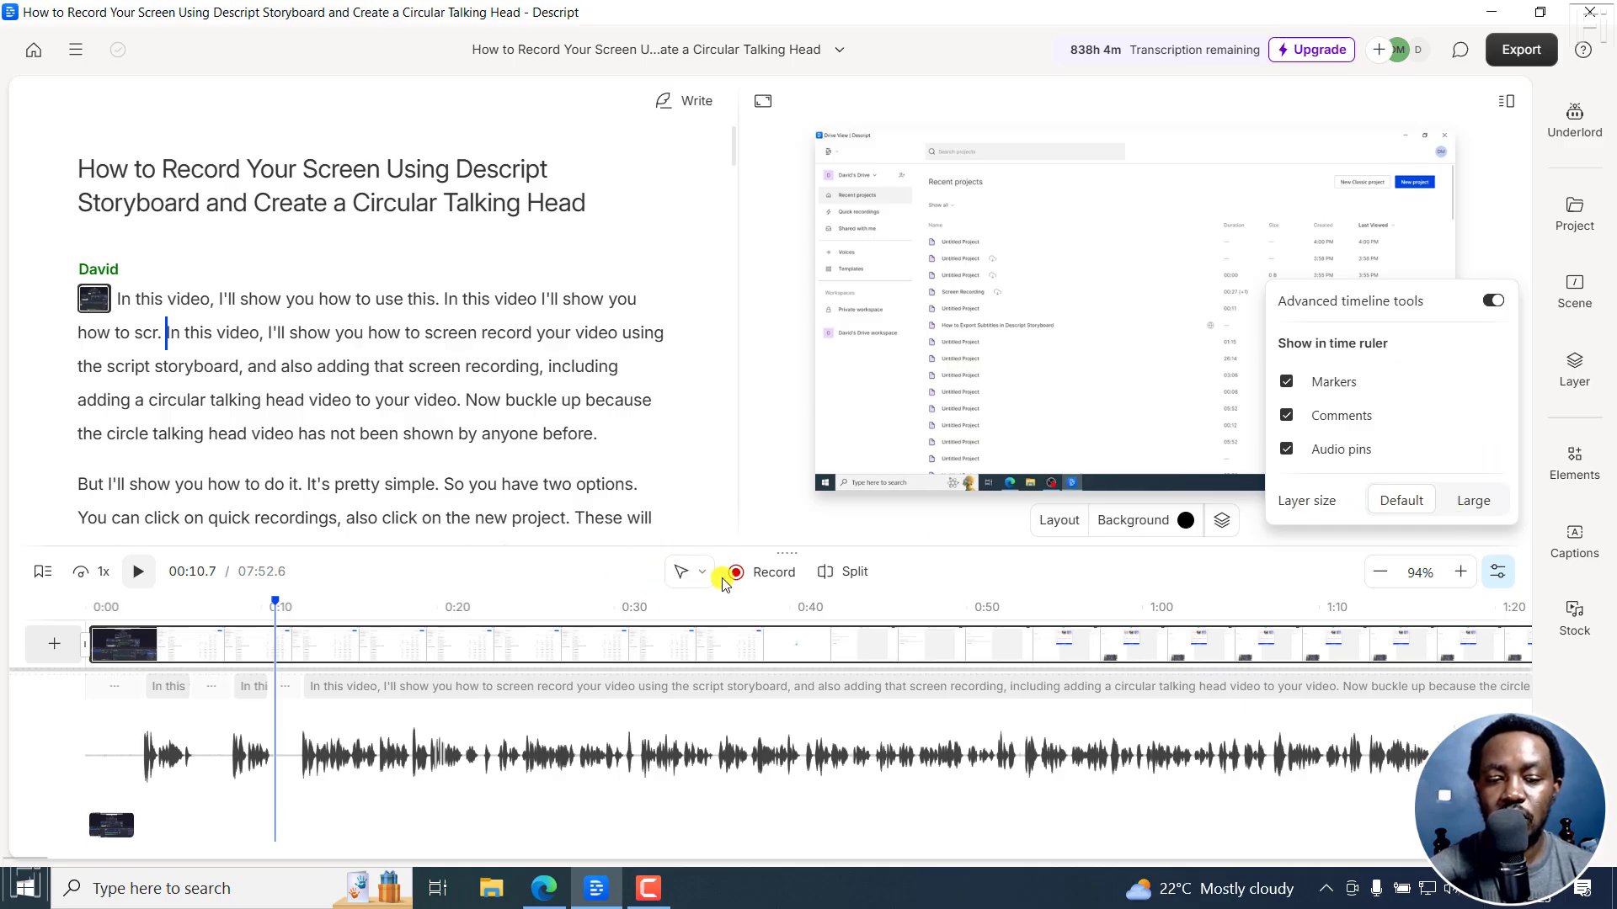
pyautogui.click(1491, 301)
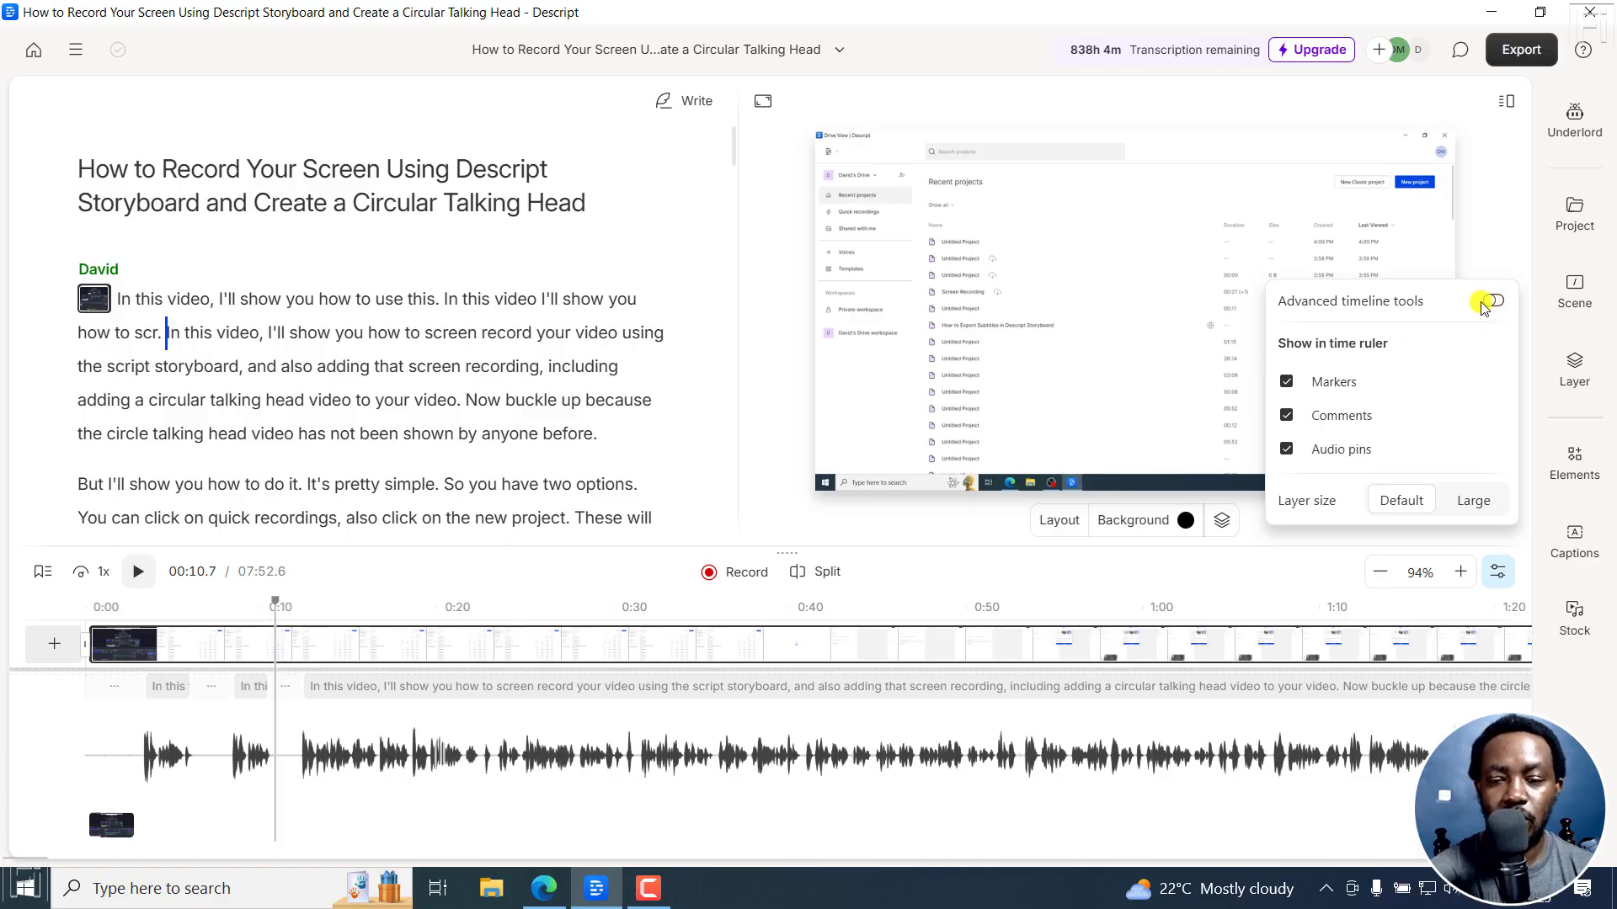
pyautogui.click(1493, 302)
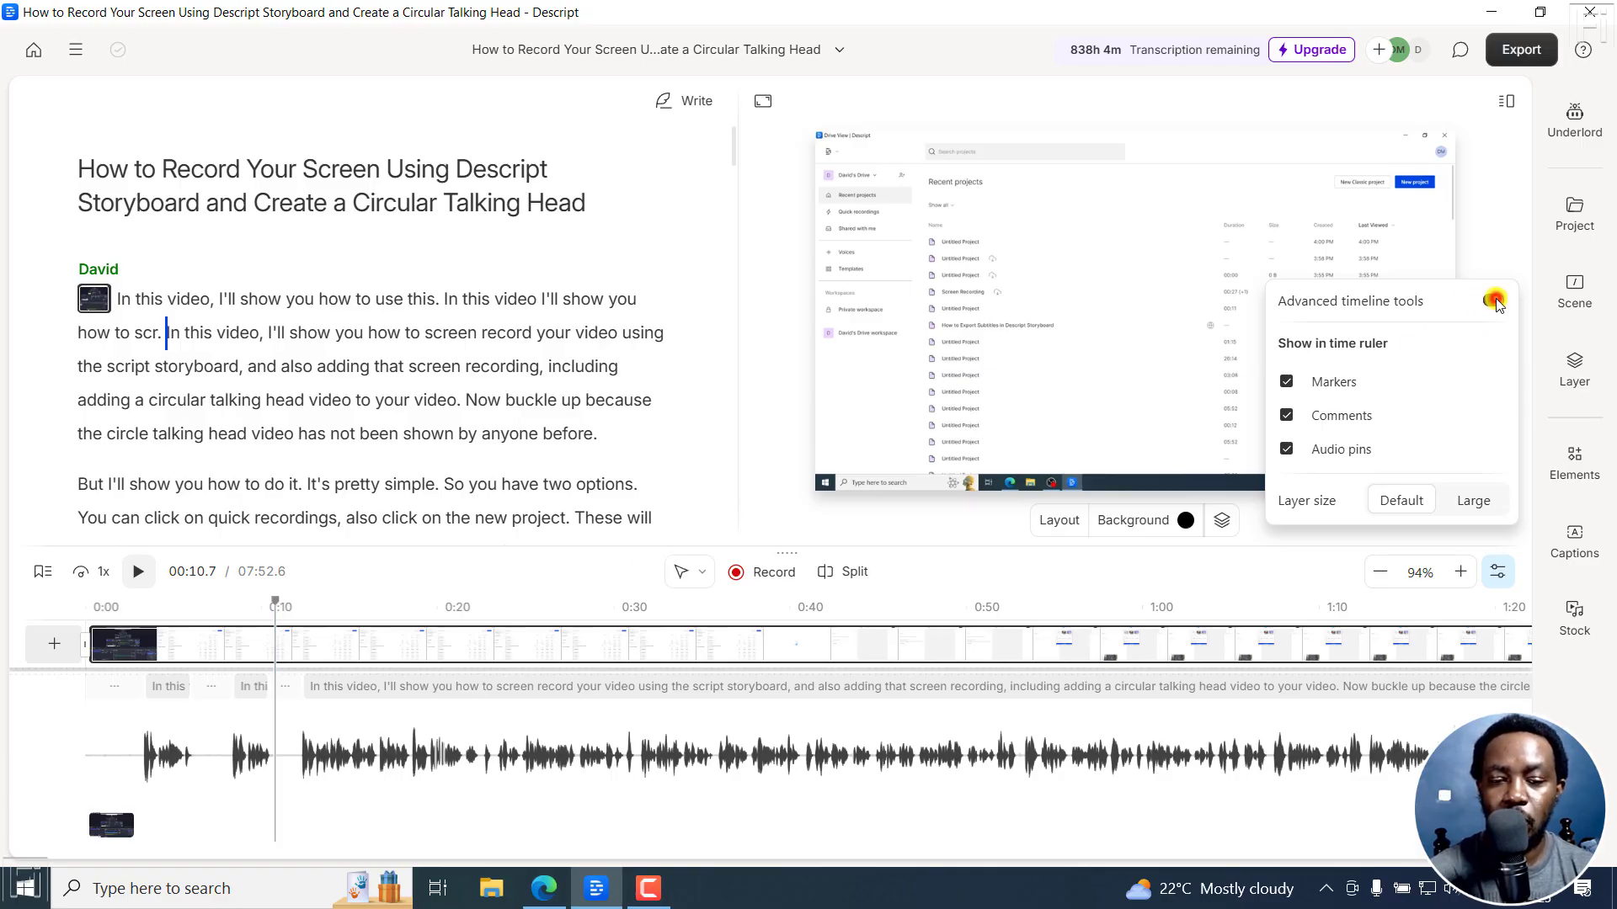
pyautogui.click(1280, 578)
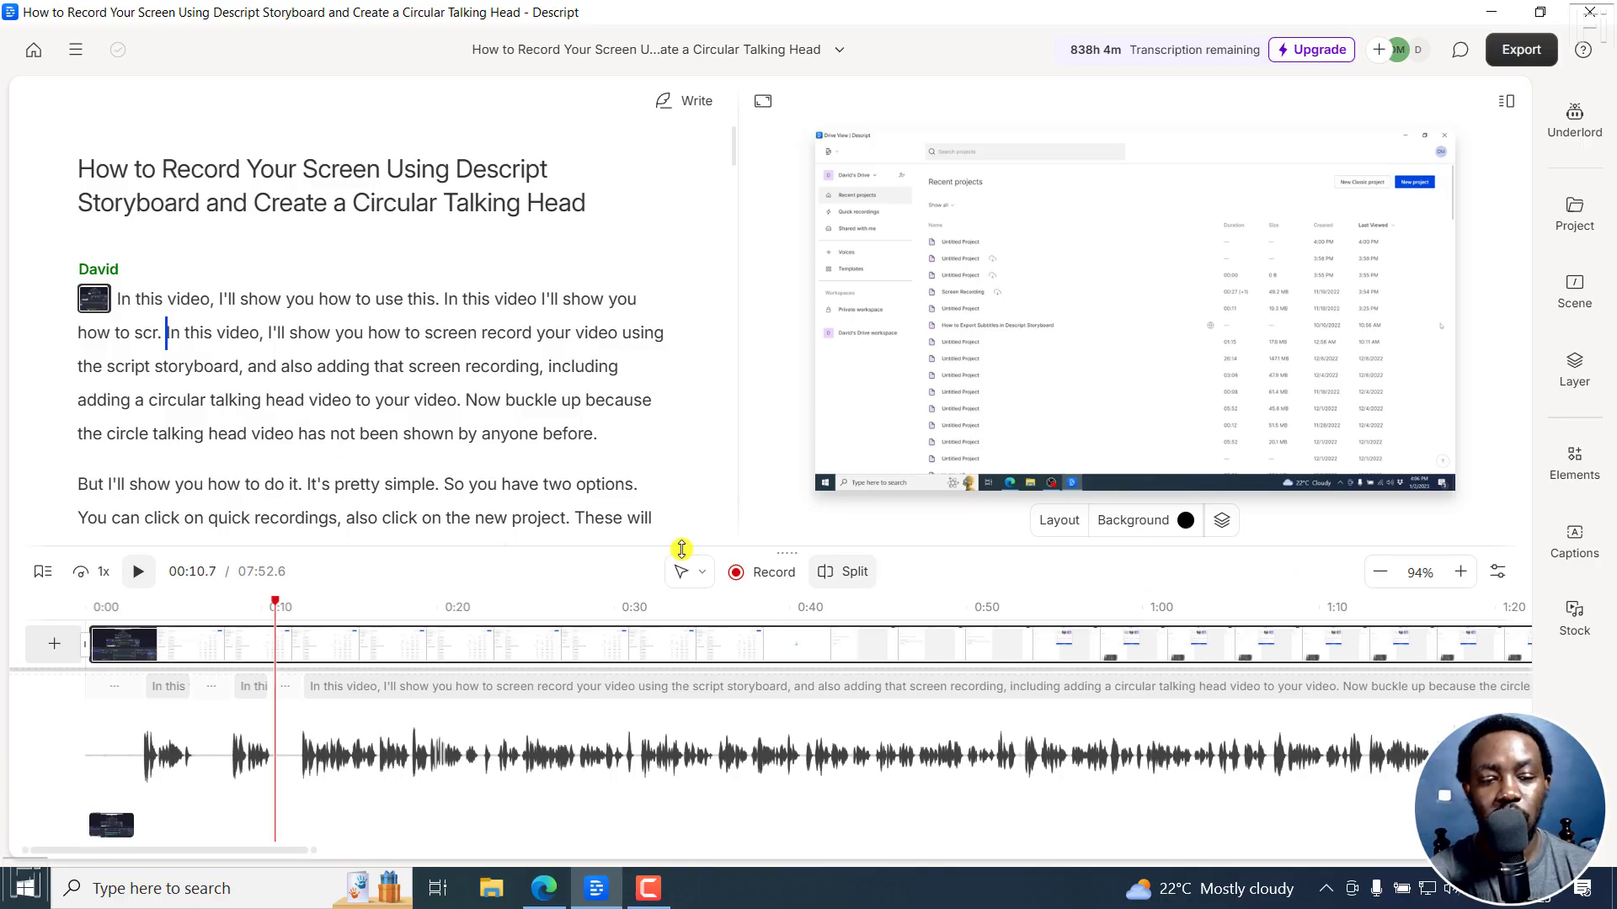
# - Insert a scene break in the script directly before "Now buckle up"
pyautogui.click(503, 613)
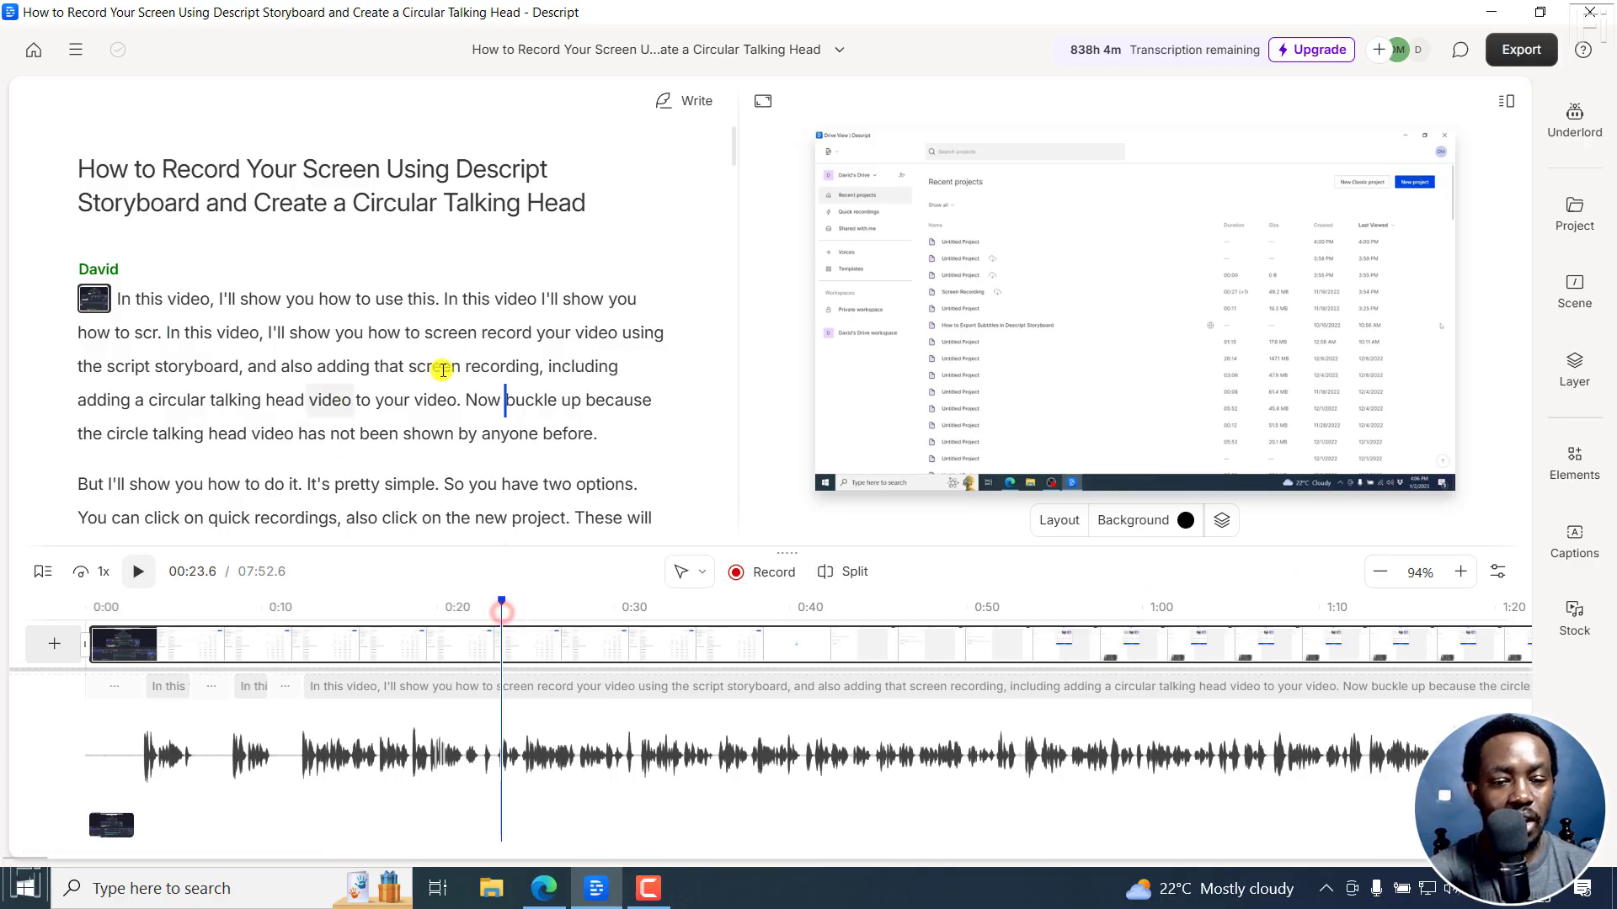
pyautogui.click(470, 399)
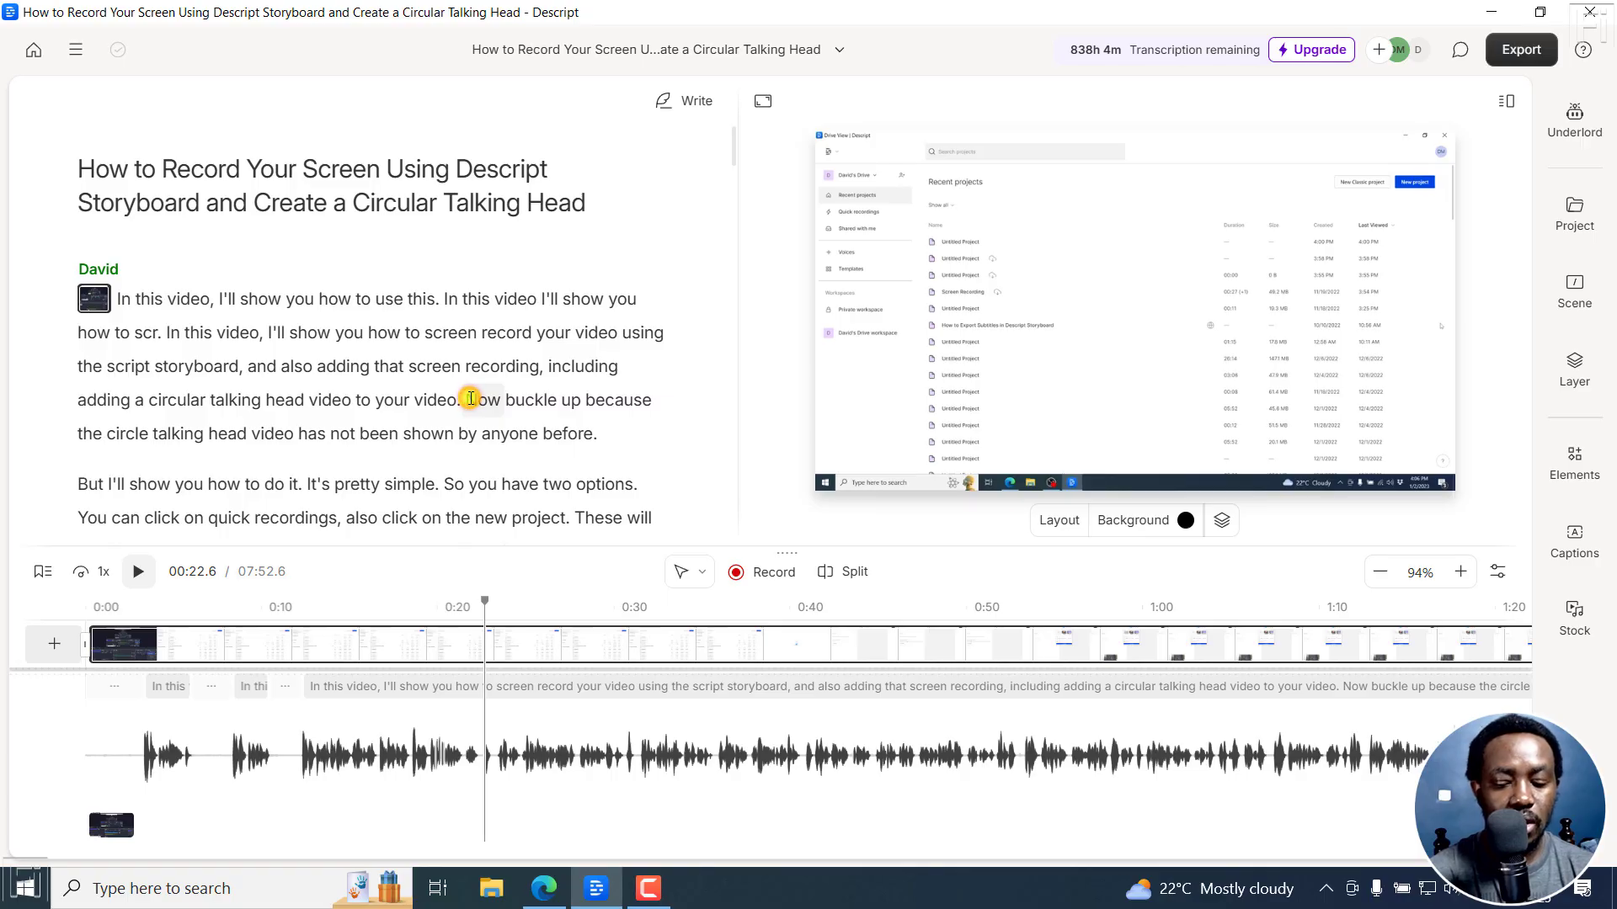
pyautogui.press('/')
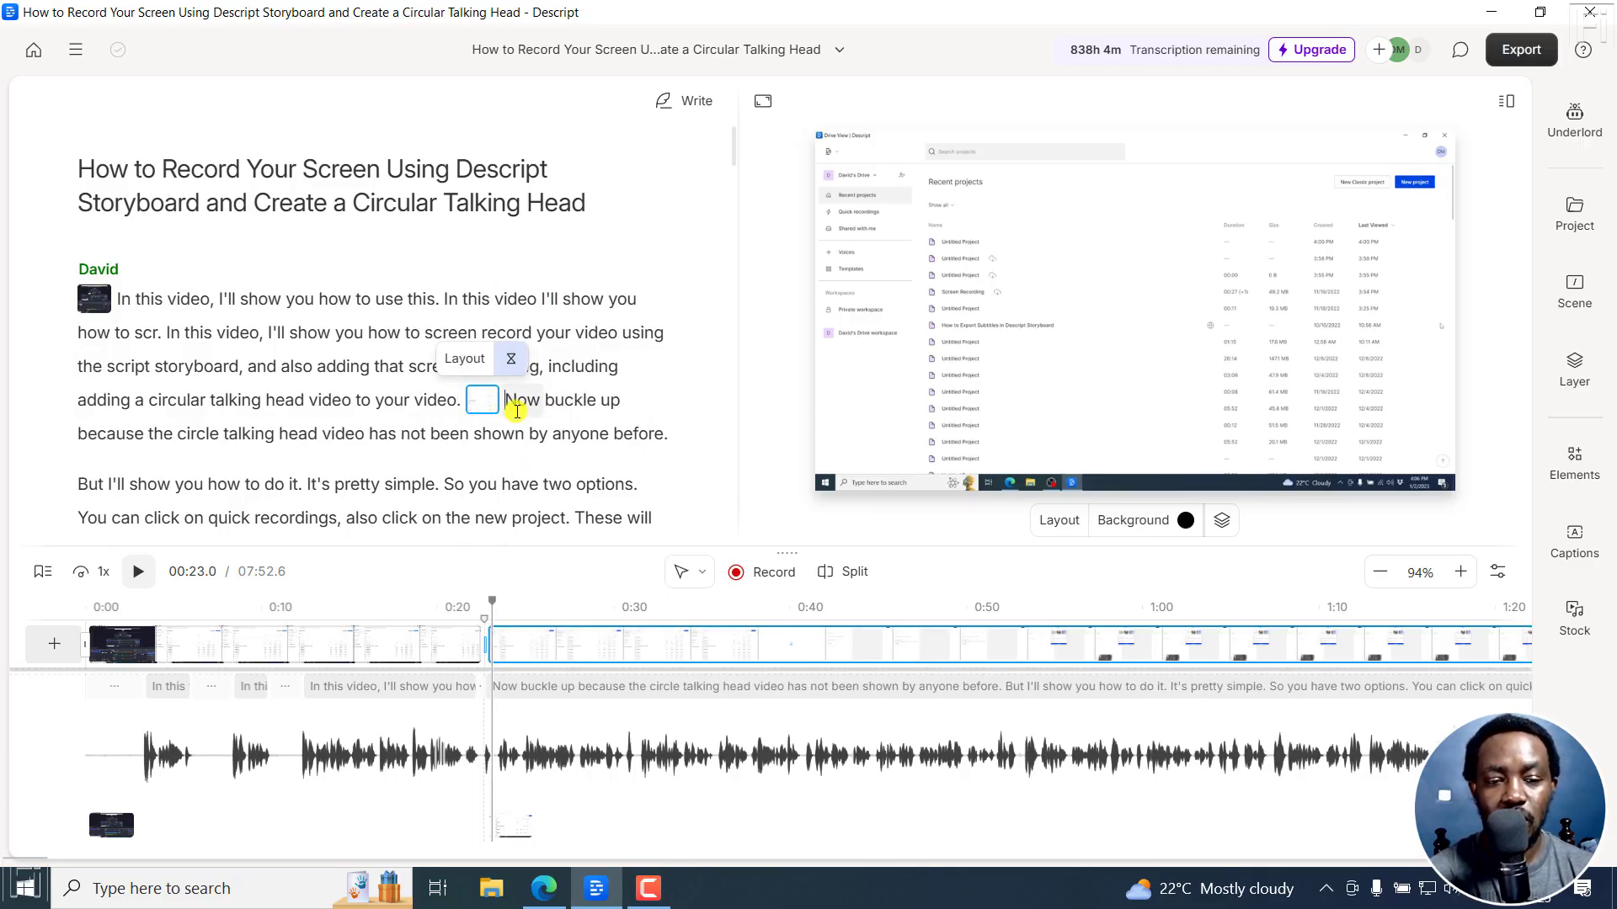
# - Examine the extent of the scene starting at "Now buckle up" and compare it with the opening scene
pyautogui.click(480, 408)
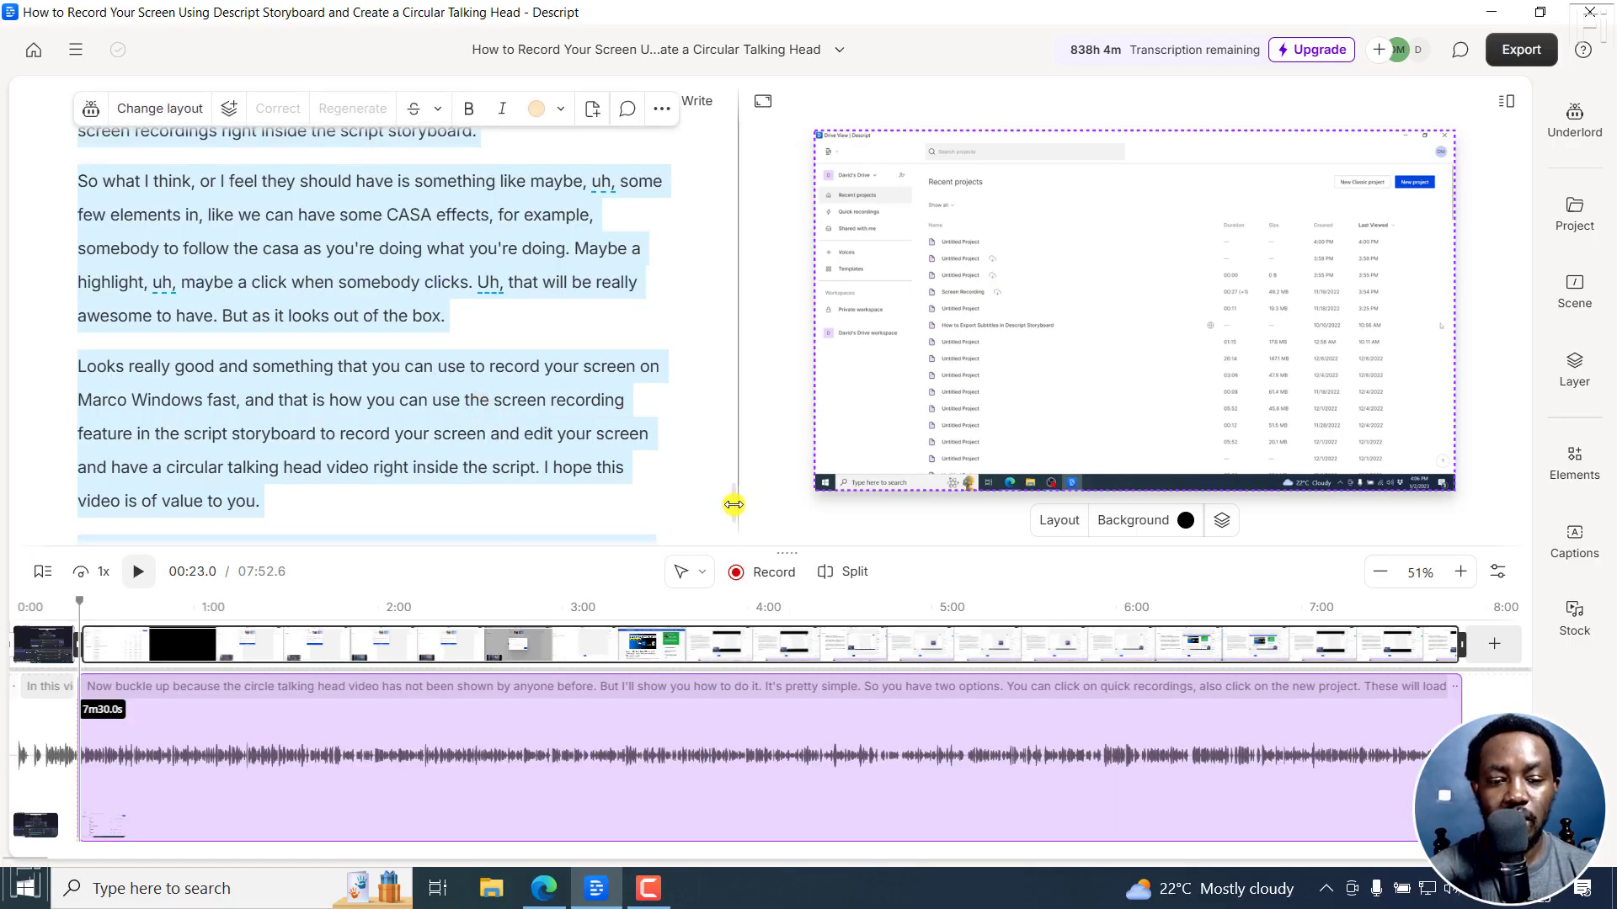
pyautogui.moveTo(733, 502); pyautogui.dragTo(765, 134)
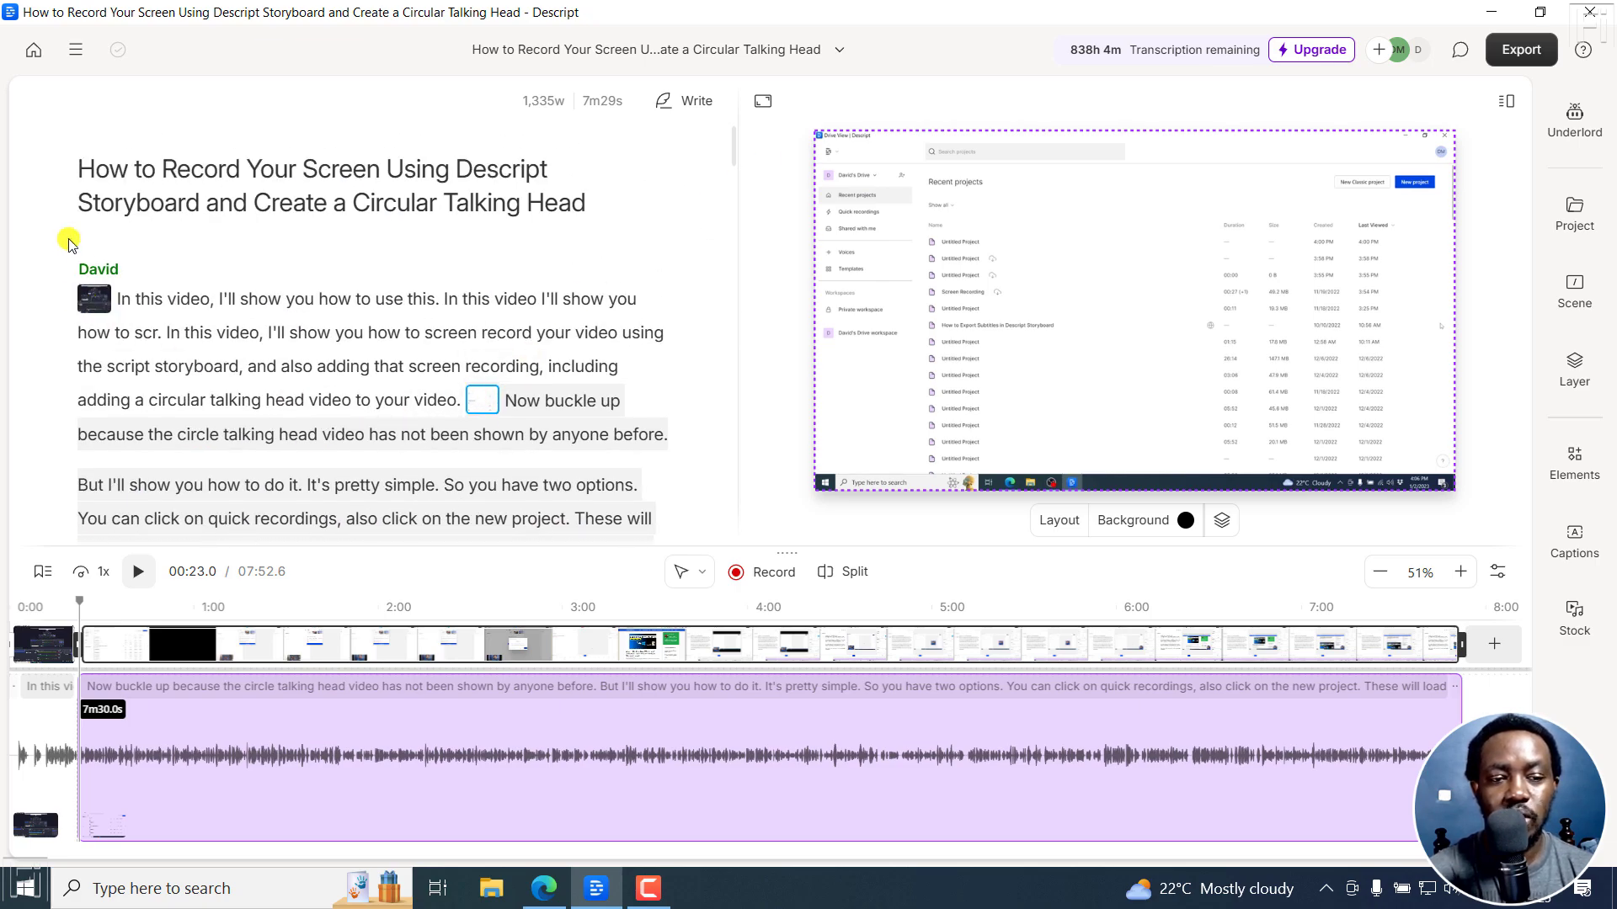
pyautogui.moveTo(57, 271)
pyautogui.click(89, 302)
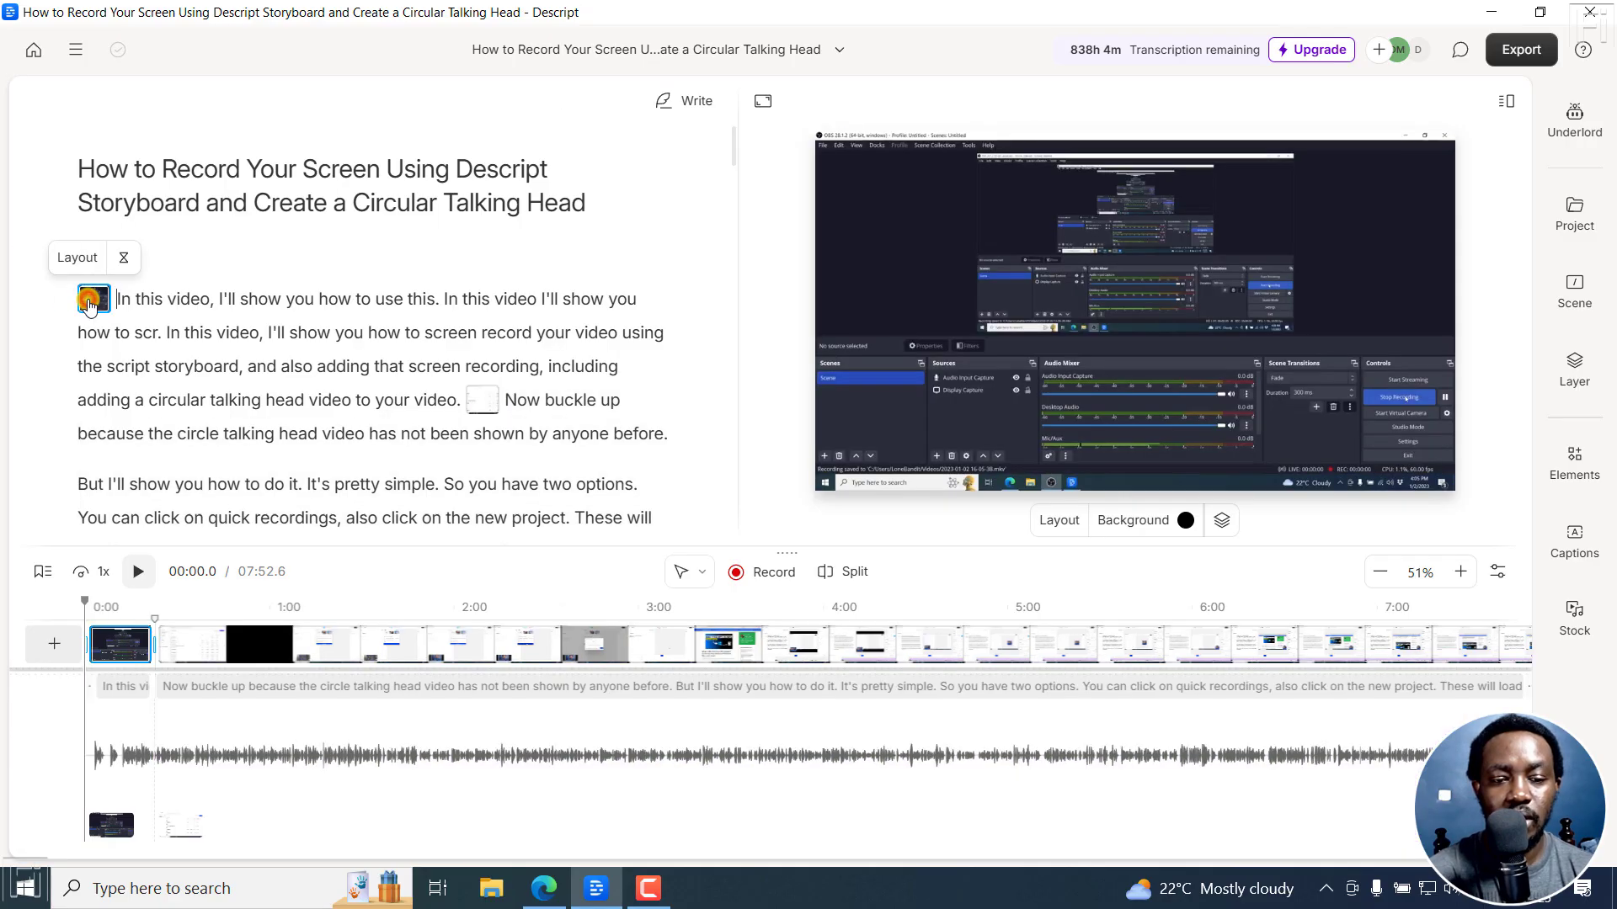
pyautogui.click(481, 402)
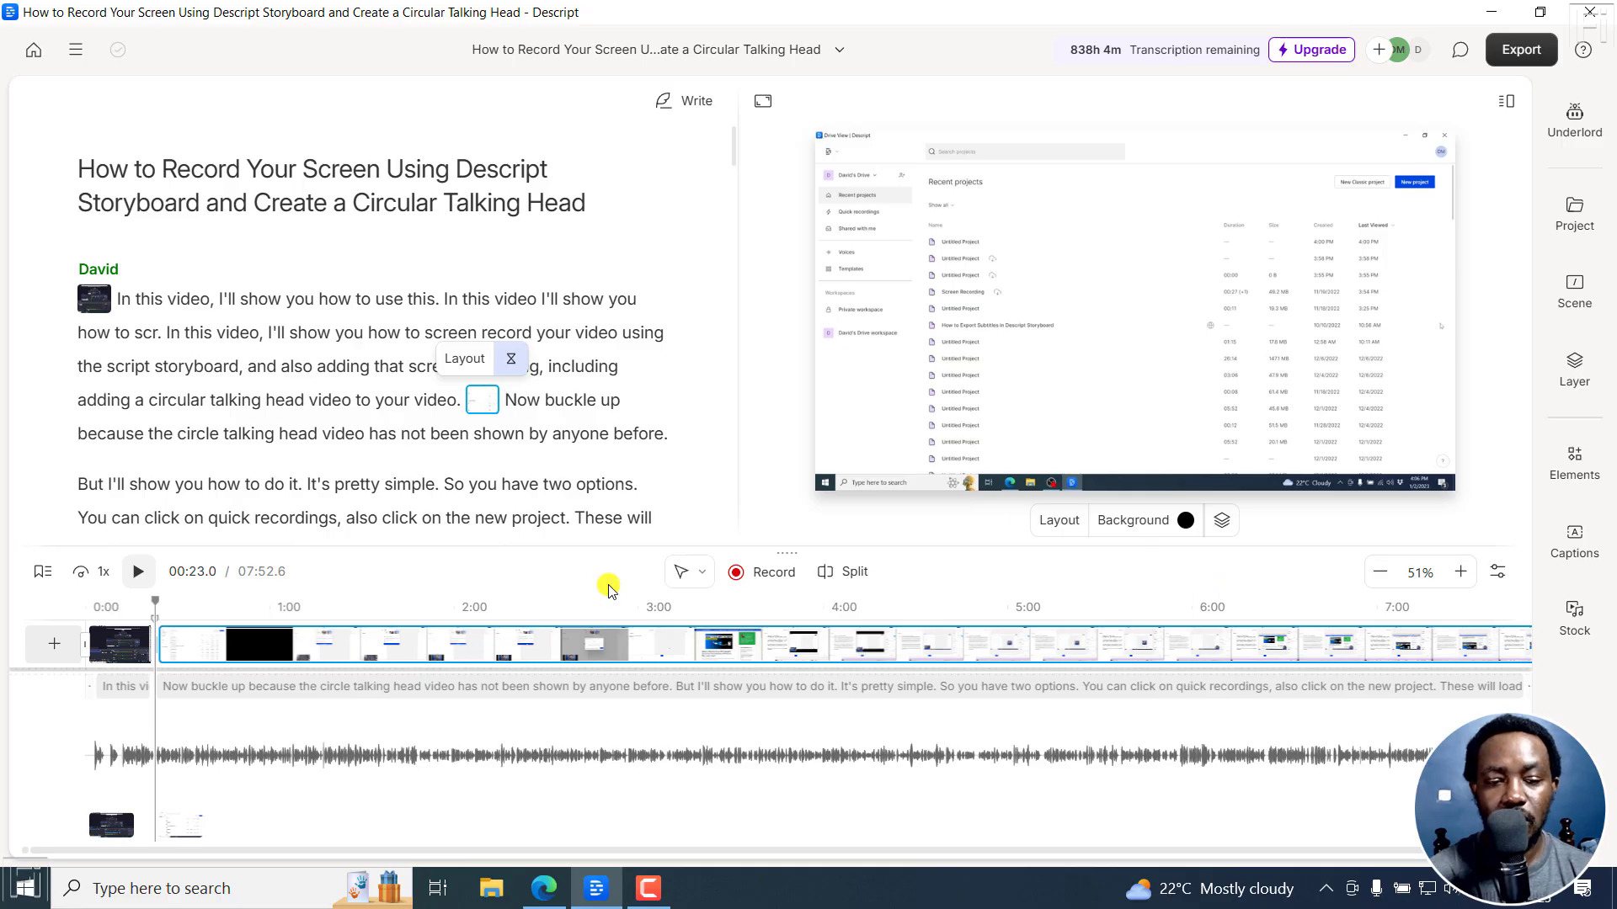
# - Insert a scene break in the script before "ETC show people how everything works"
pyautogui.click(674, 598)
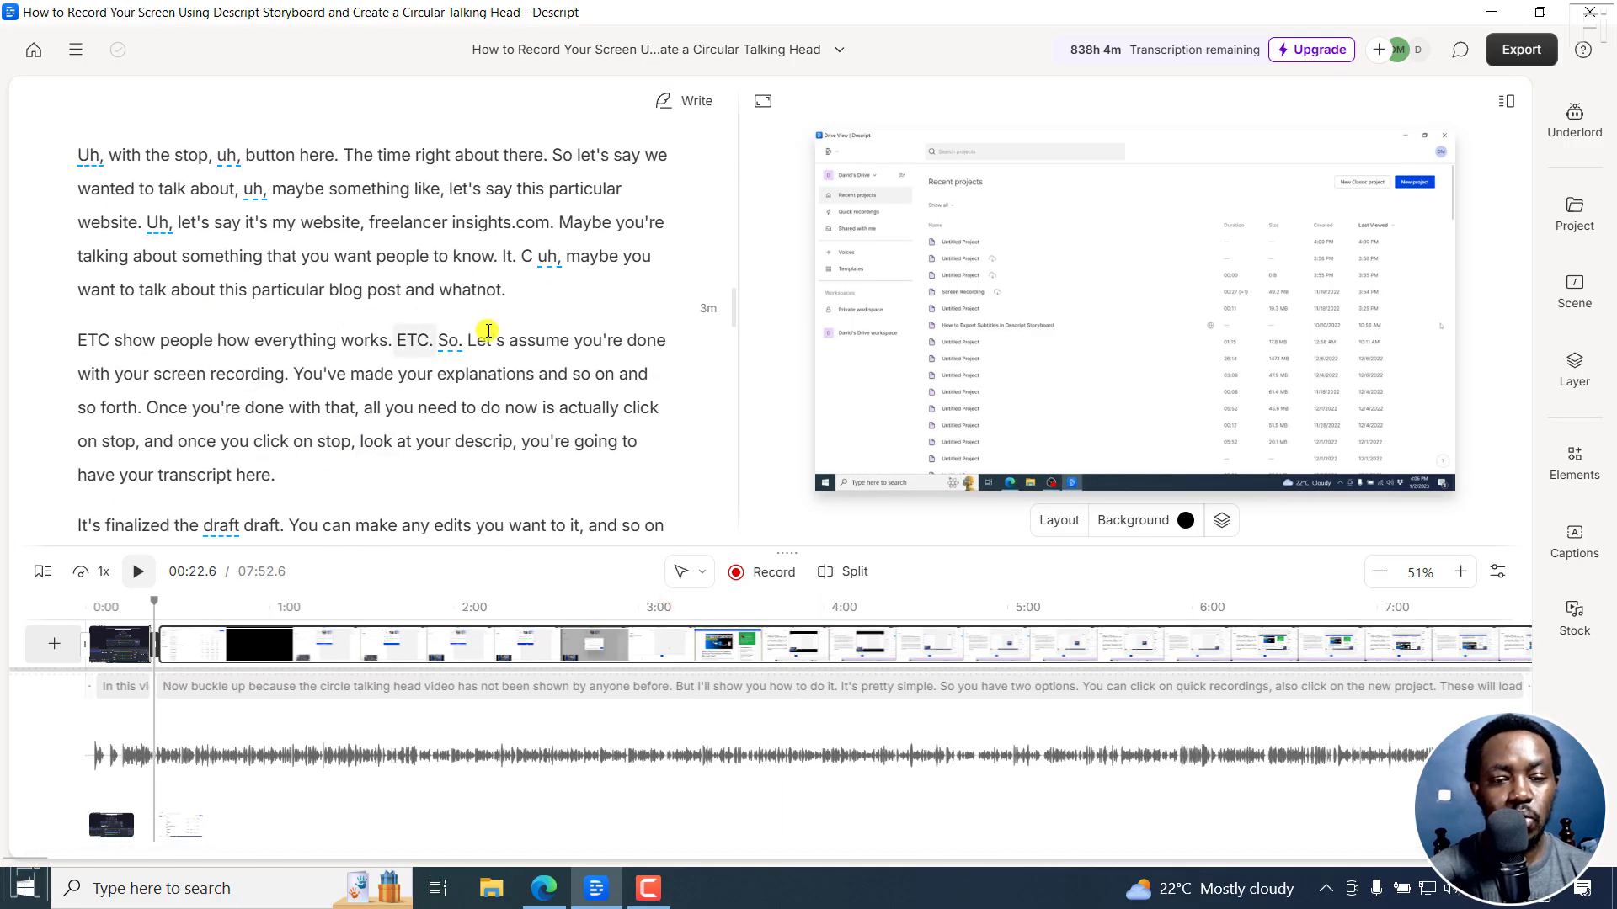
pyautogui.click(80, 337)
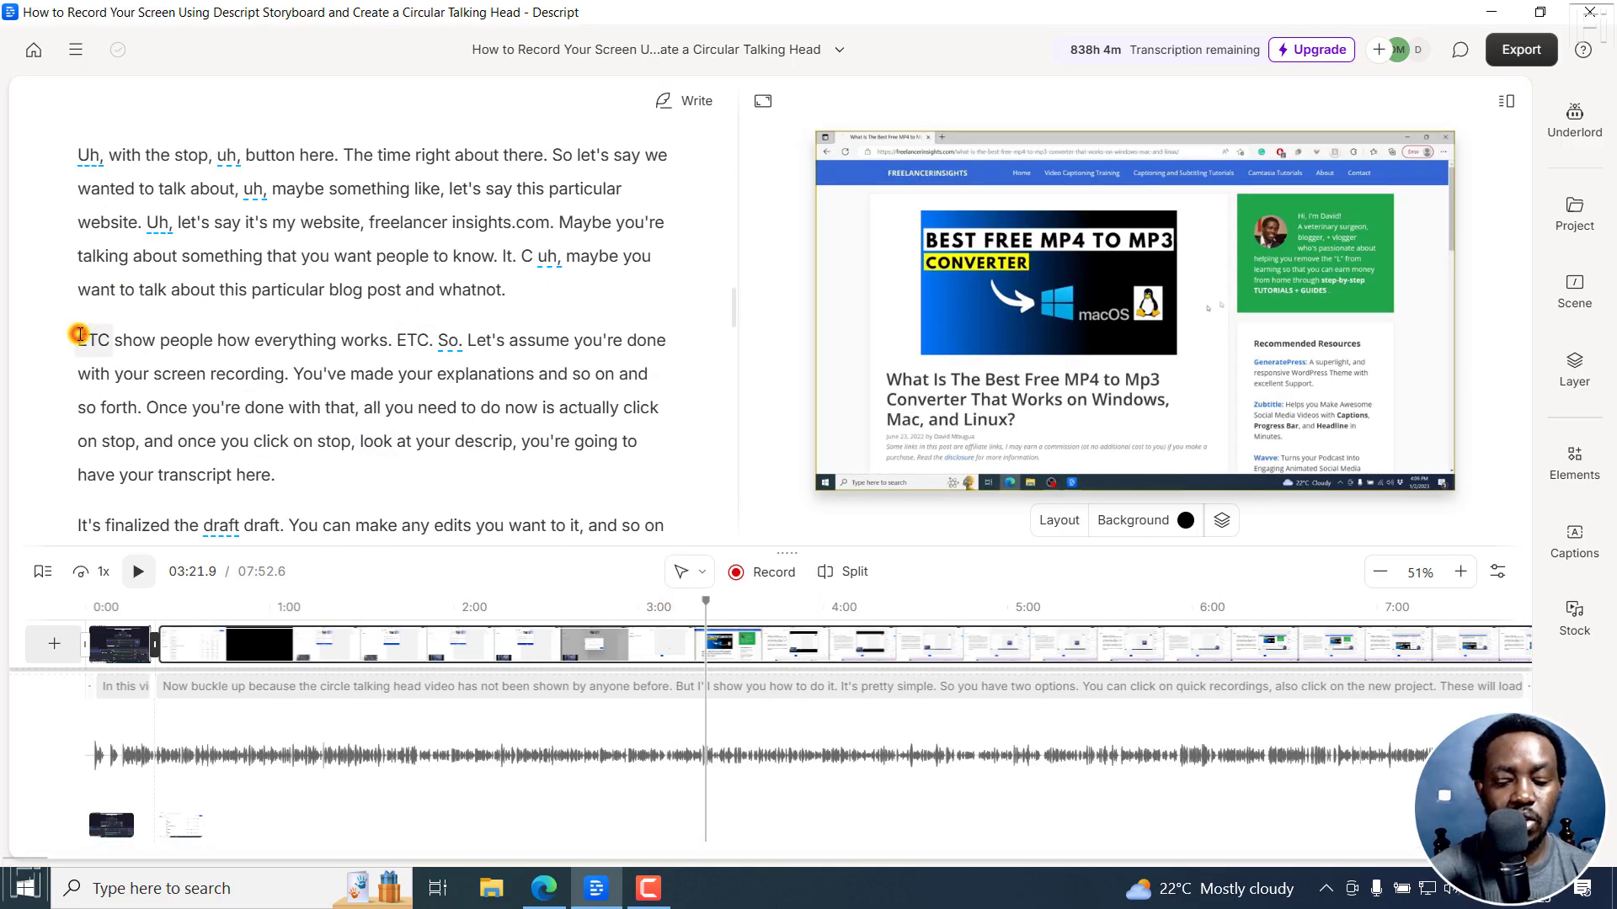
pyautogui.press('/')
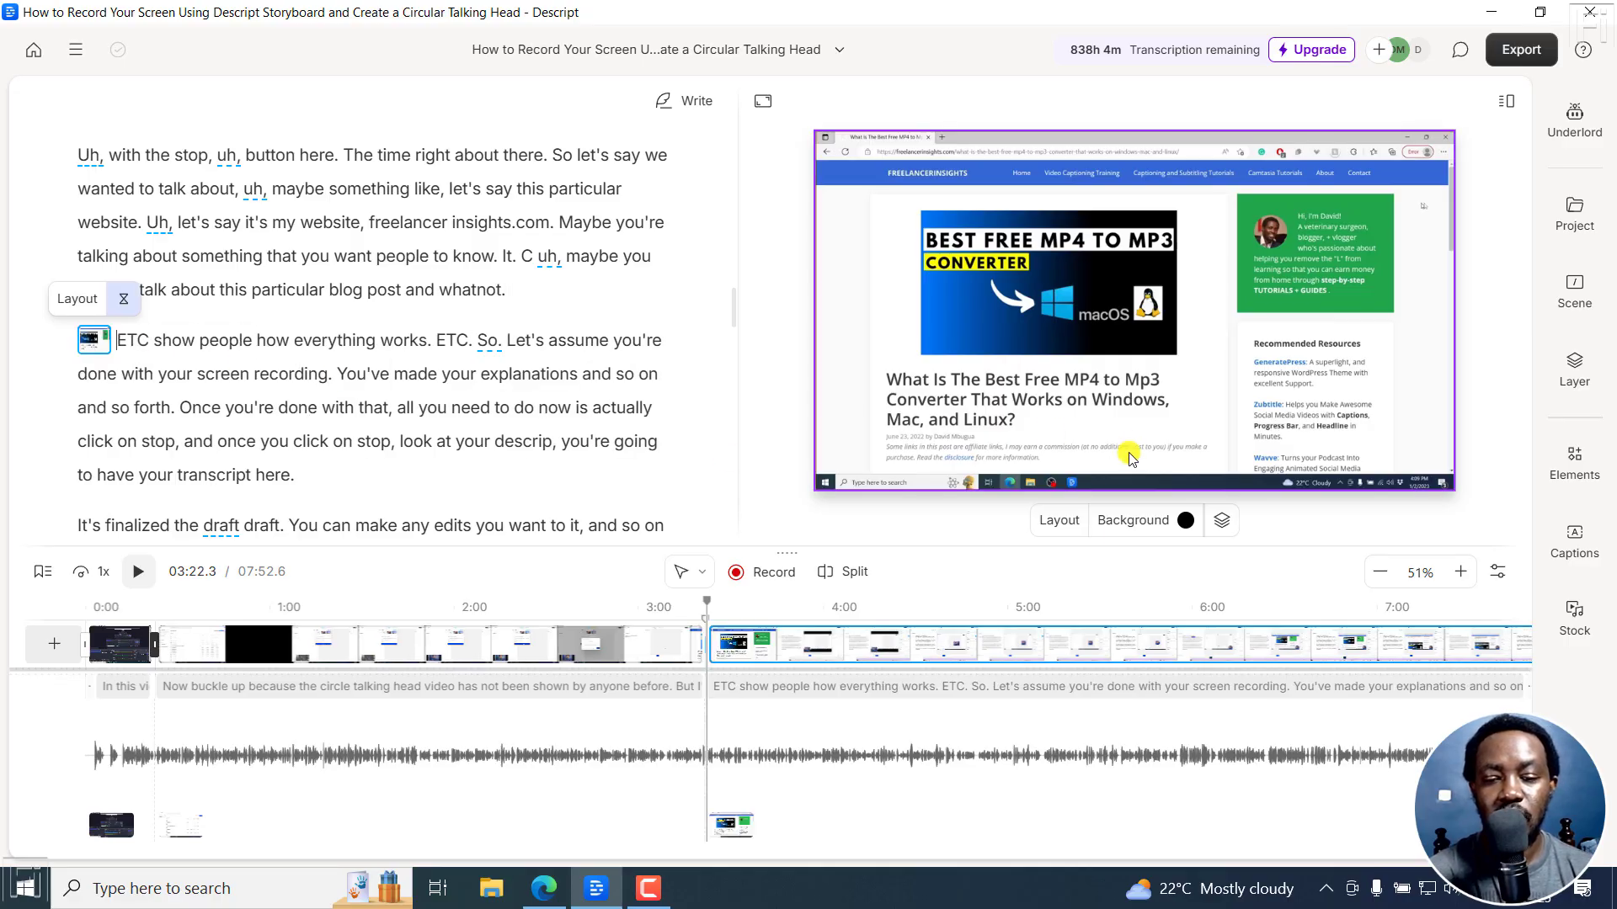
# - Insert a scene break in the script before "Actually, even the screen or the button"
pyautogui.click(1195, 603)
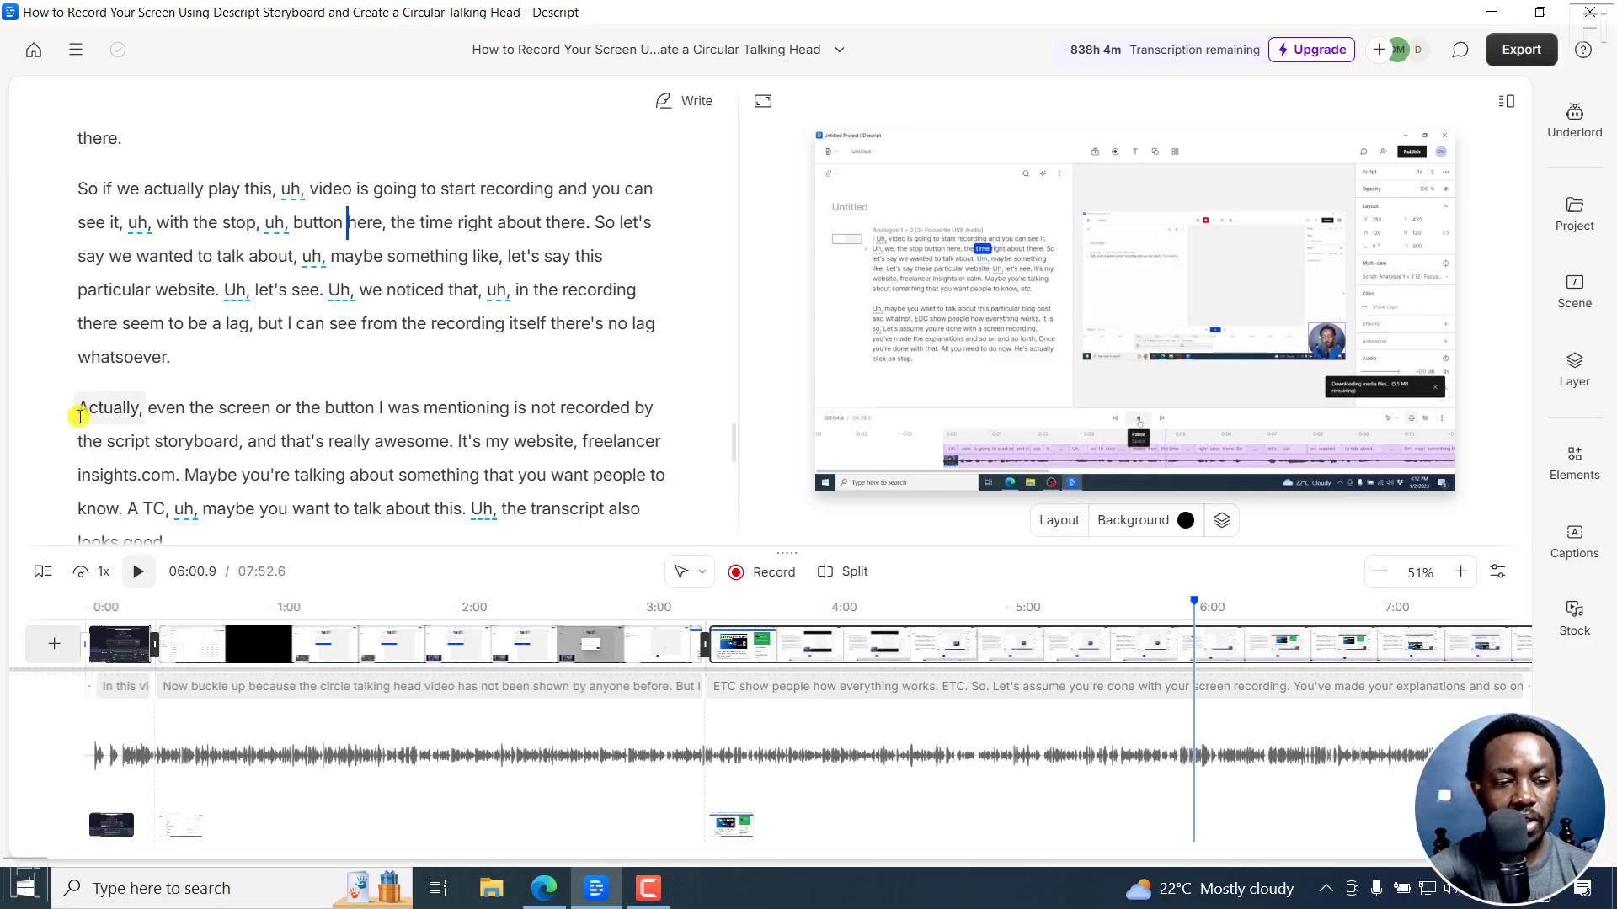
pyautogui.click(79, 410)
pyautogui.press('/')
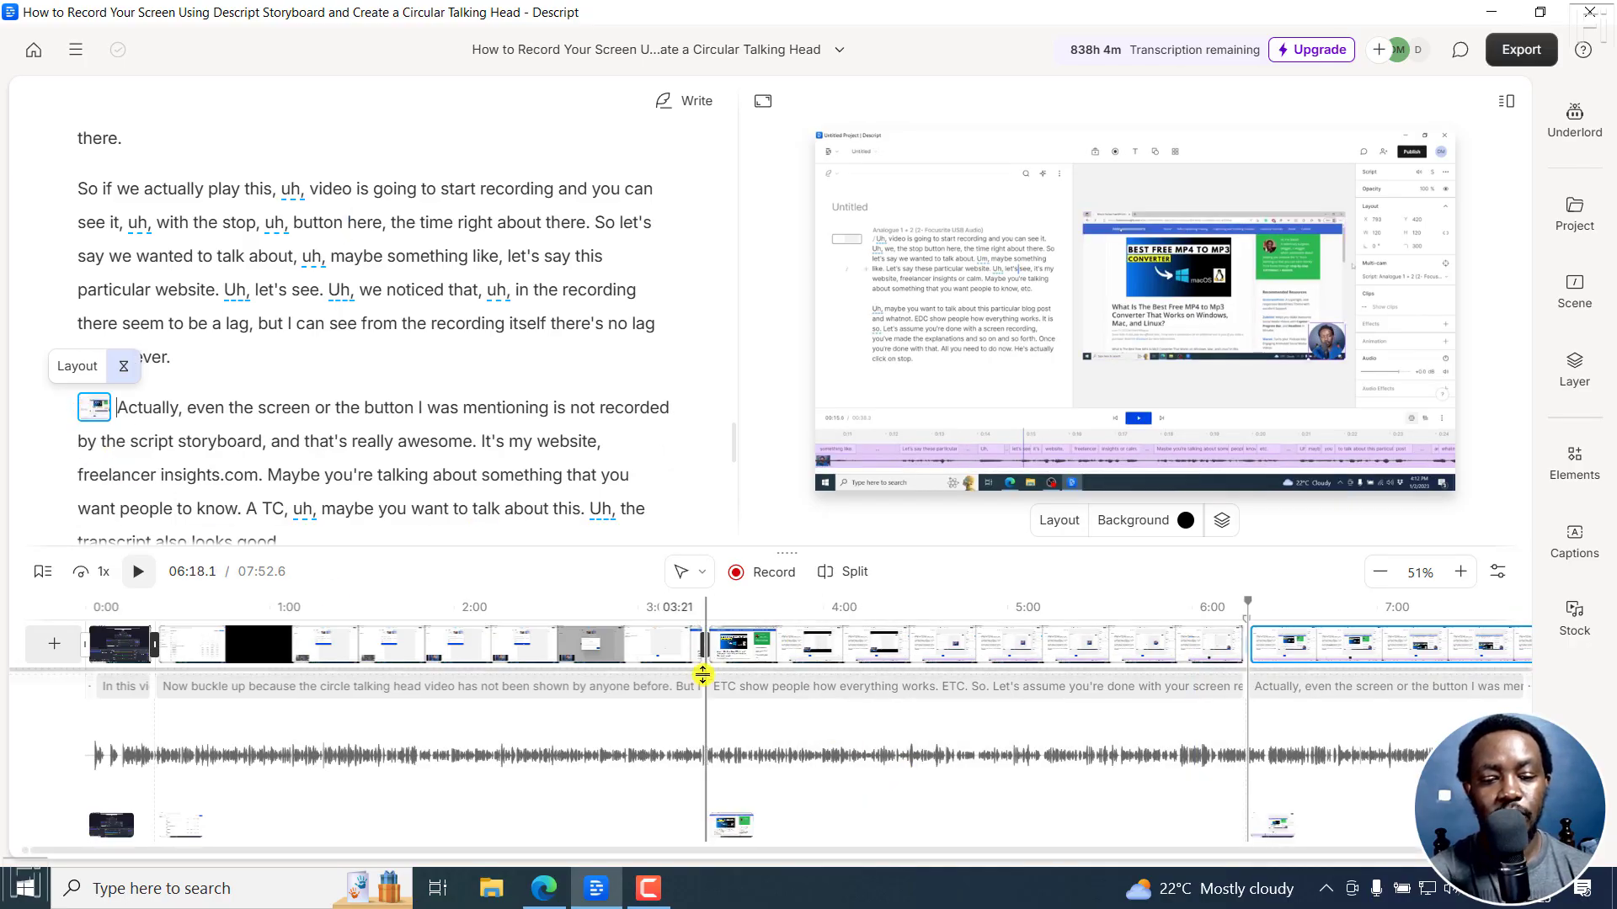
# - Inspect the transition before the "ETC show people how everything works" scene and review the available transition types, keeping Smart transition
pyautogui.click(906, 724)
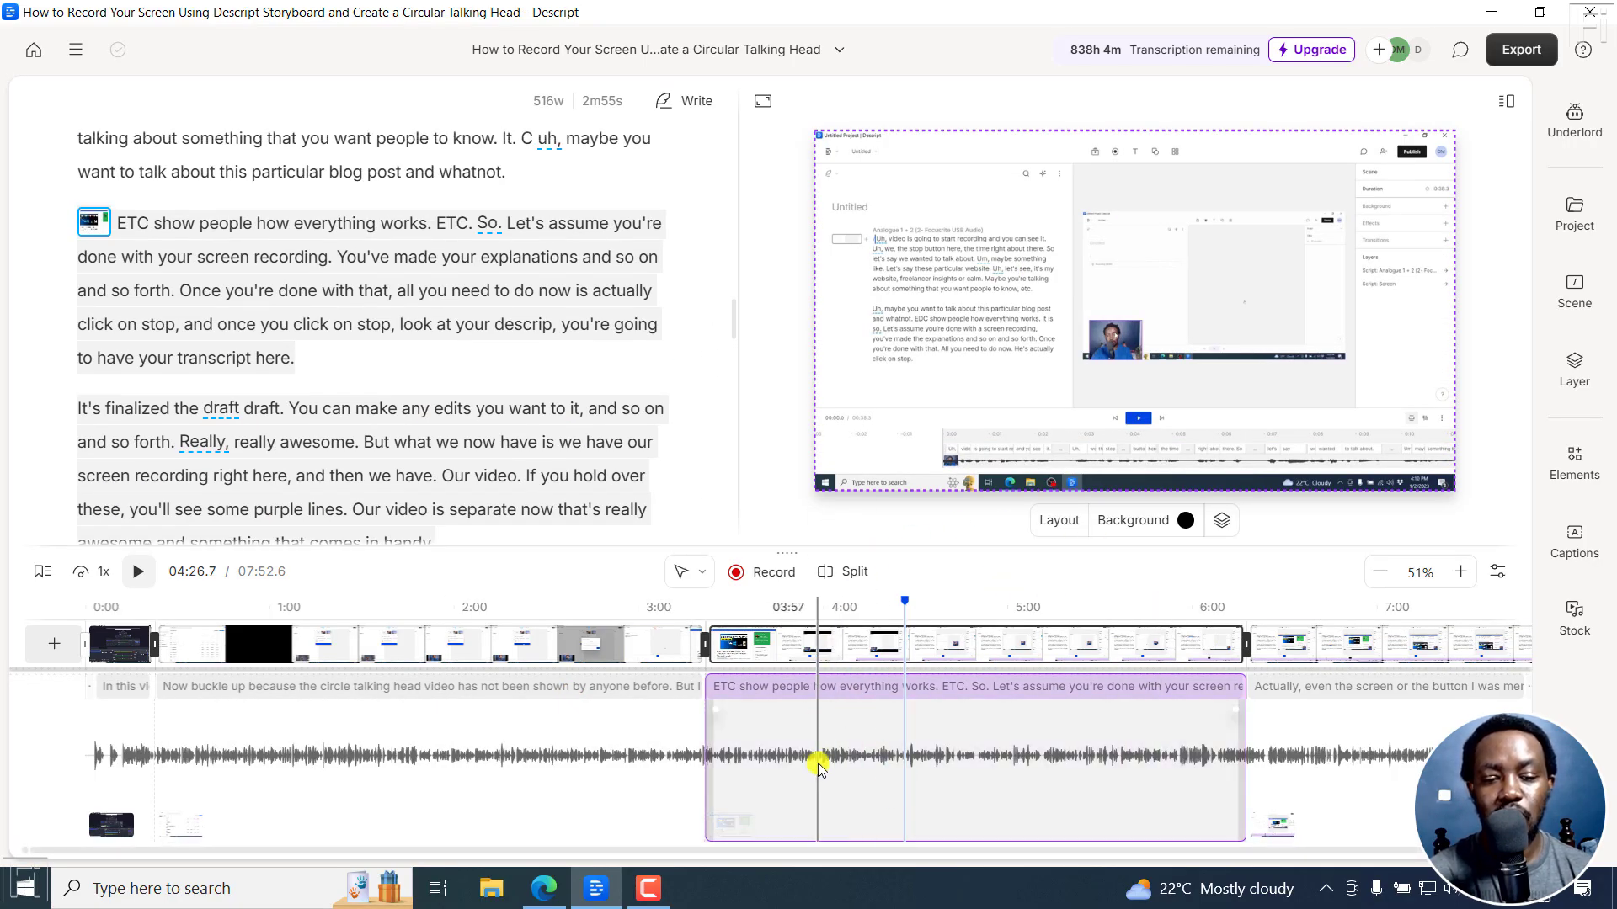
pyautogui.click(806, 755)
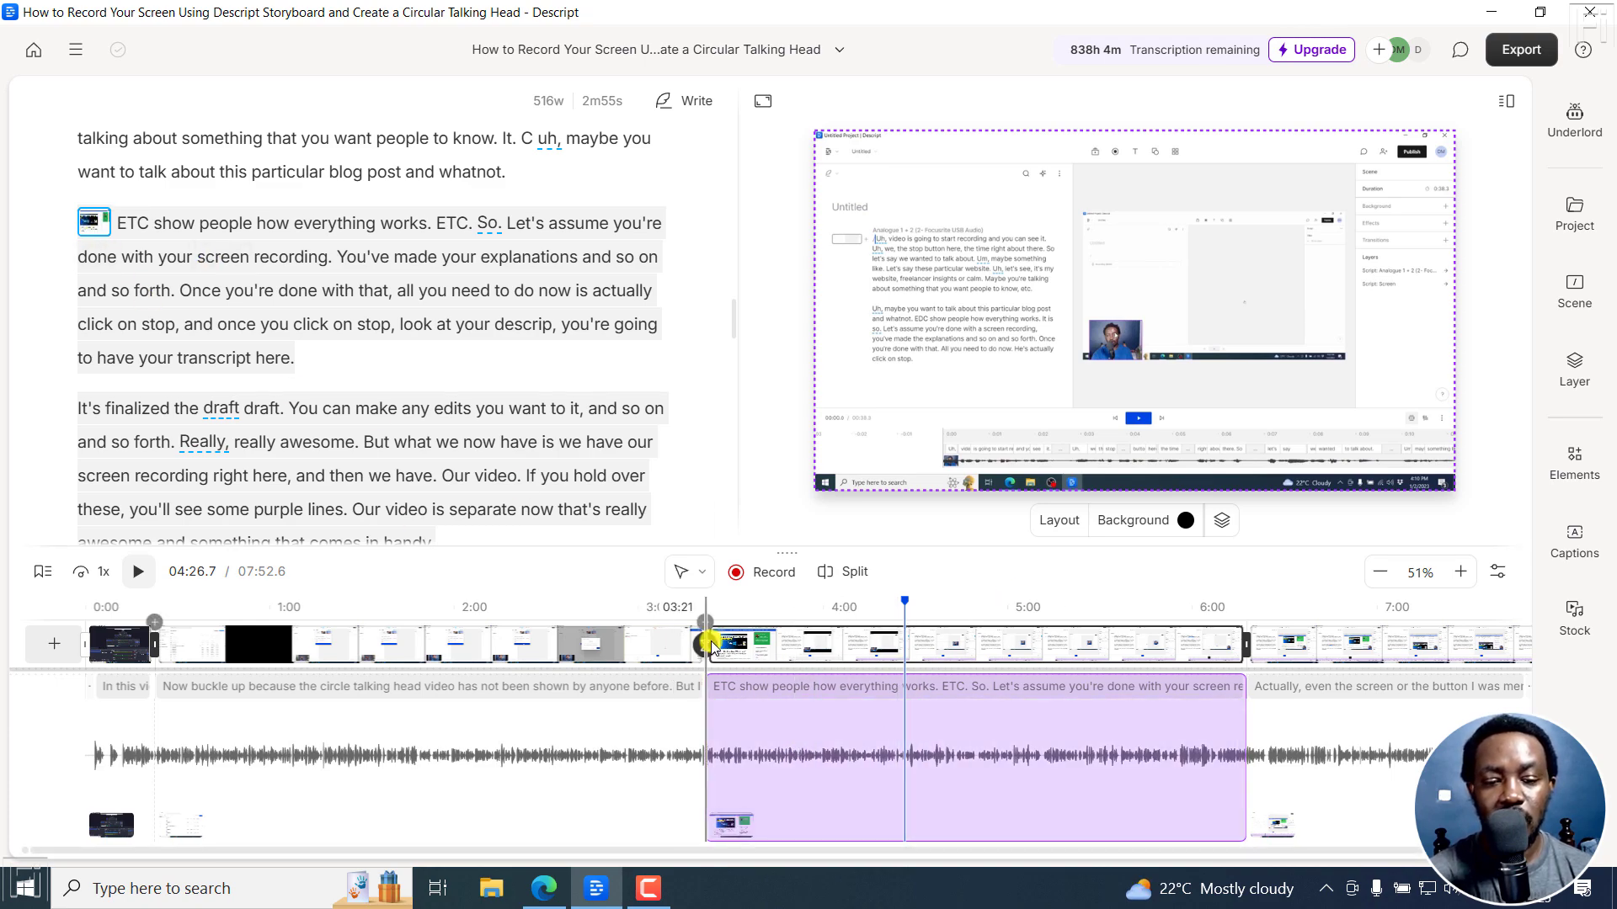
pyautogui.click(1461, 572)
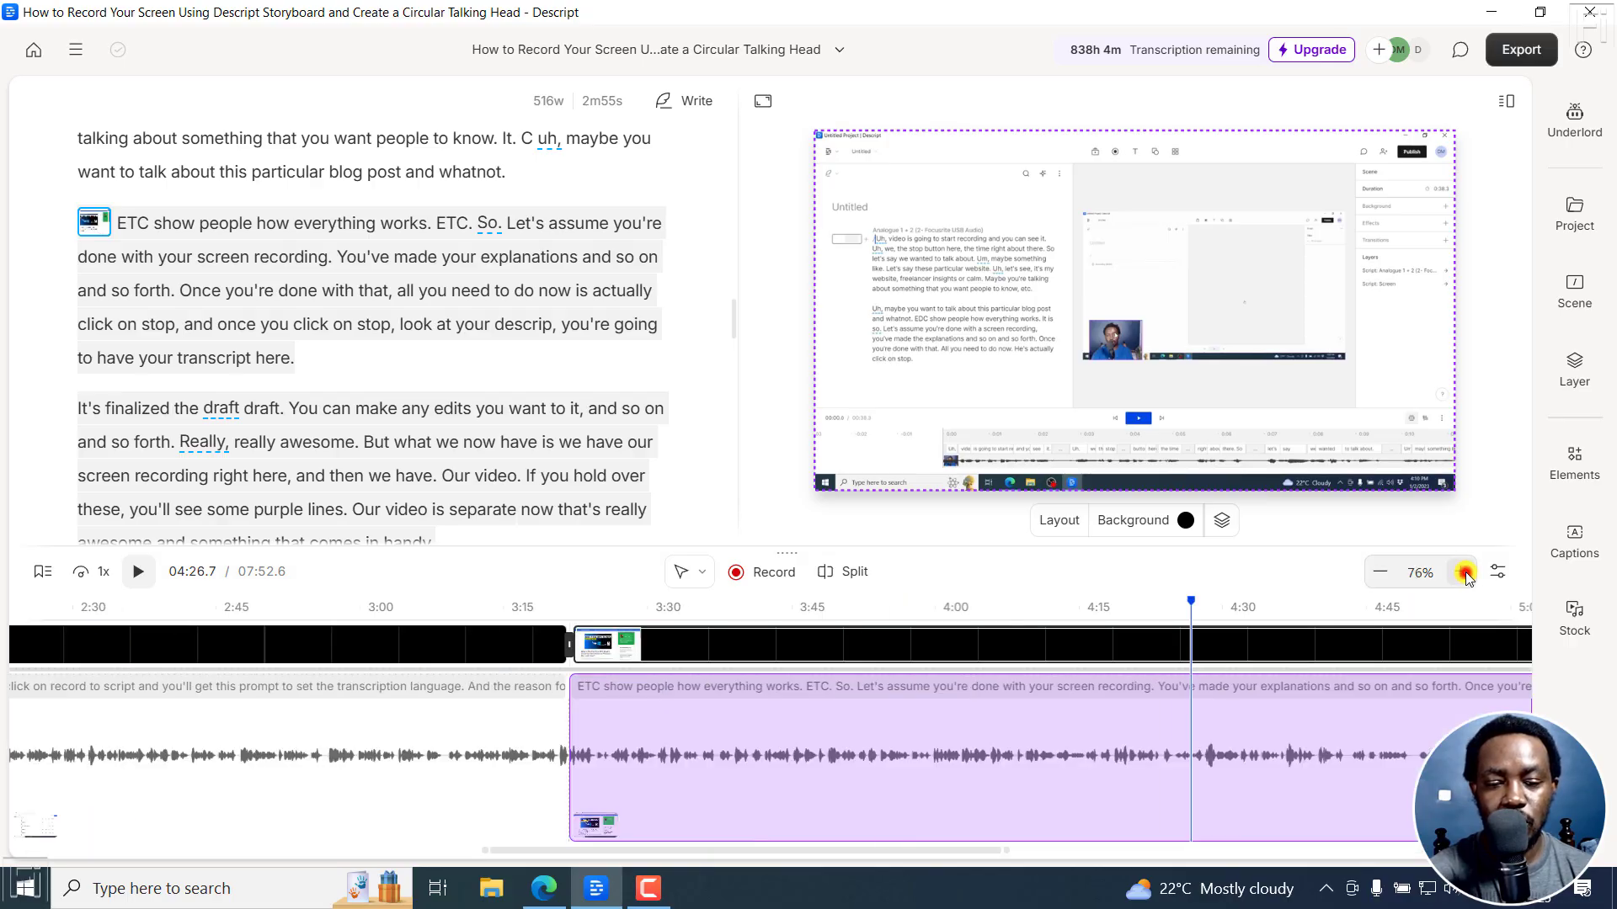
pyautogui.click(1461, 572)
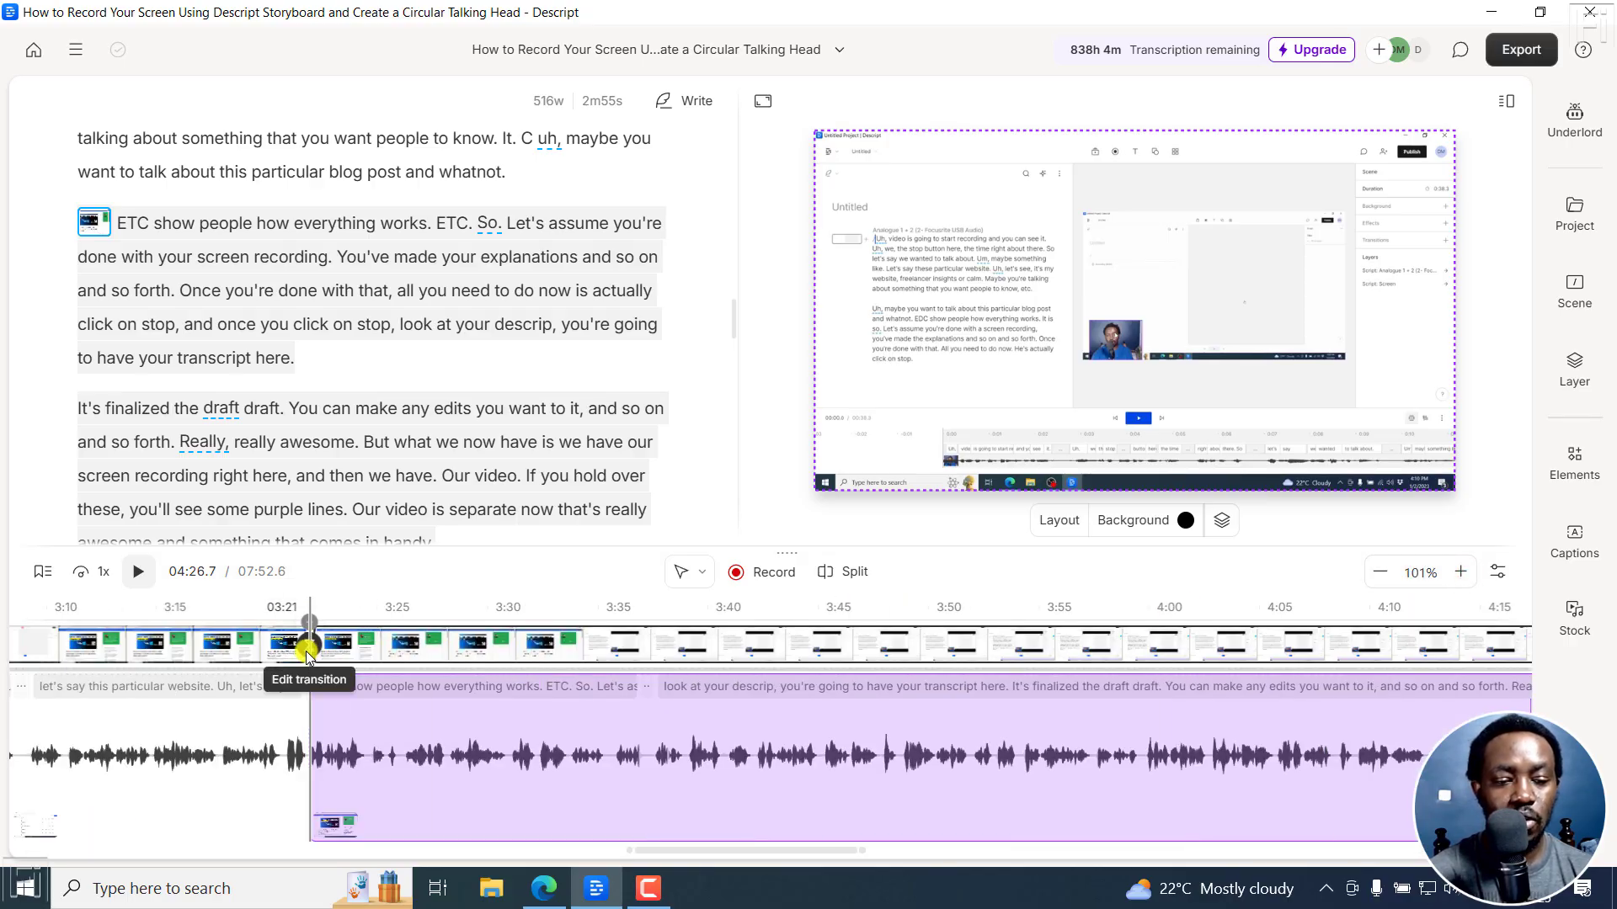
pyautogui.click(310, 649)
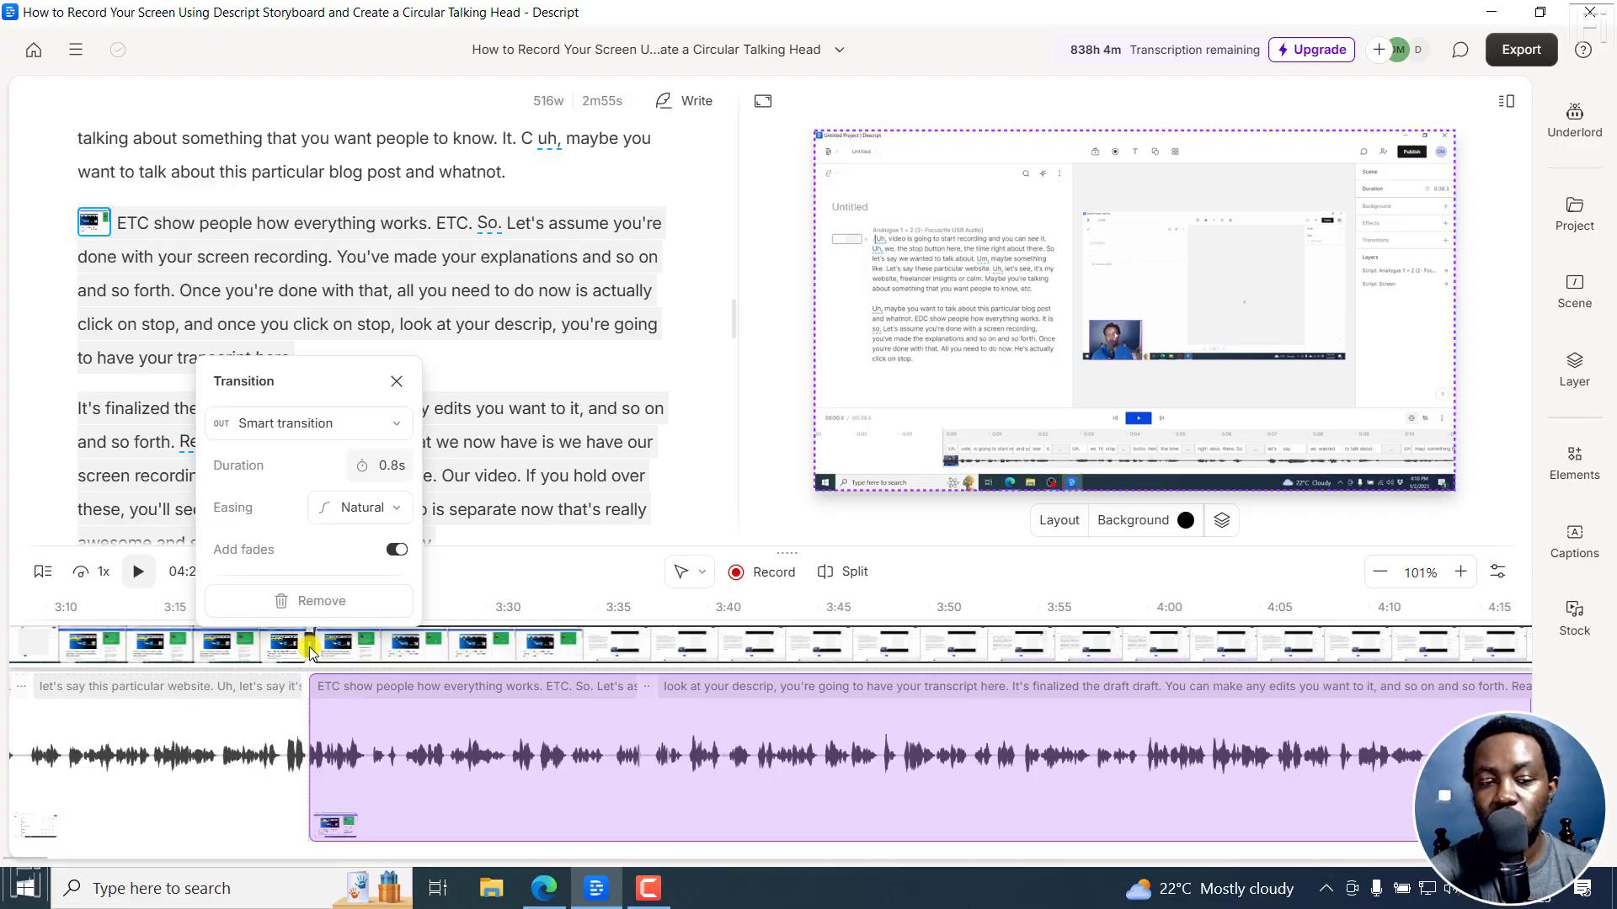
pyautogui.click(397, 423)
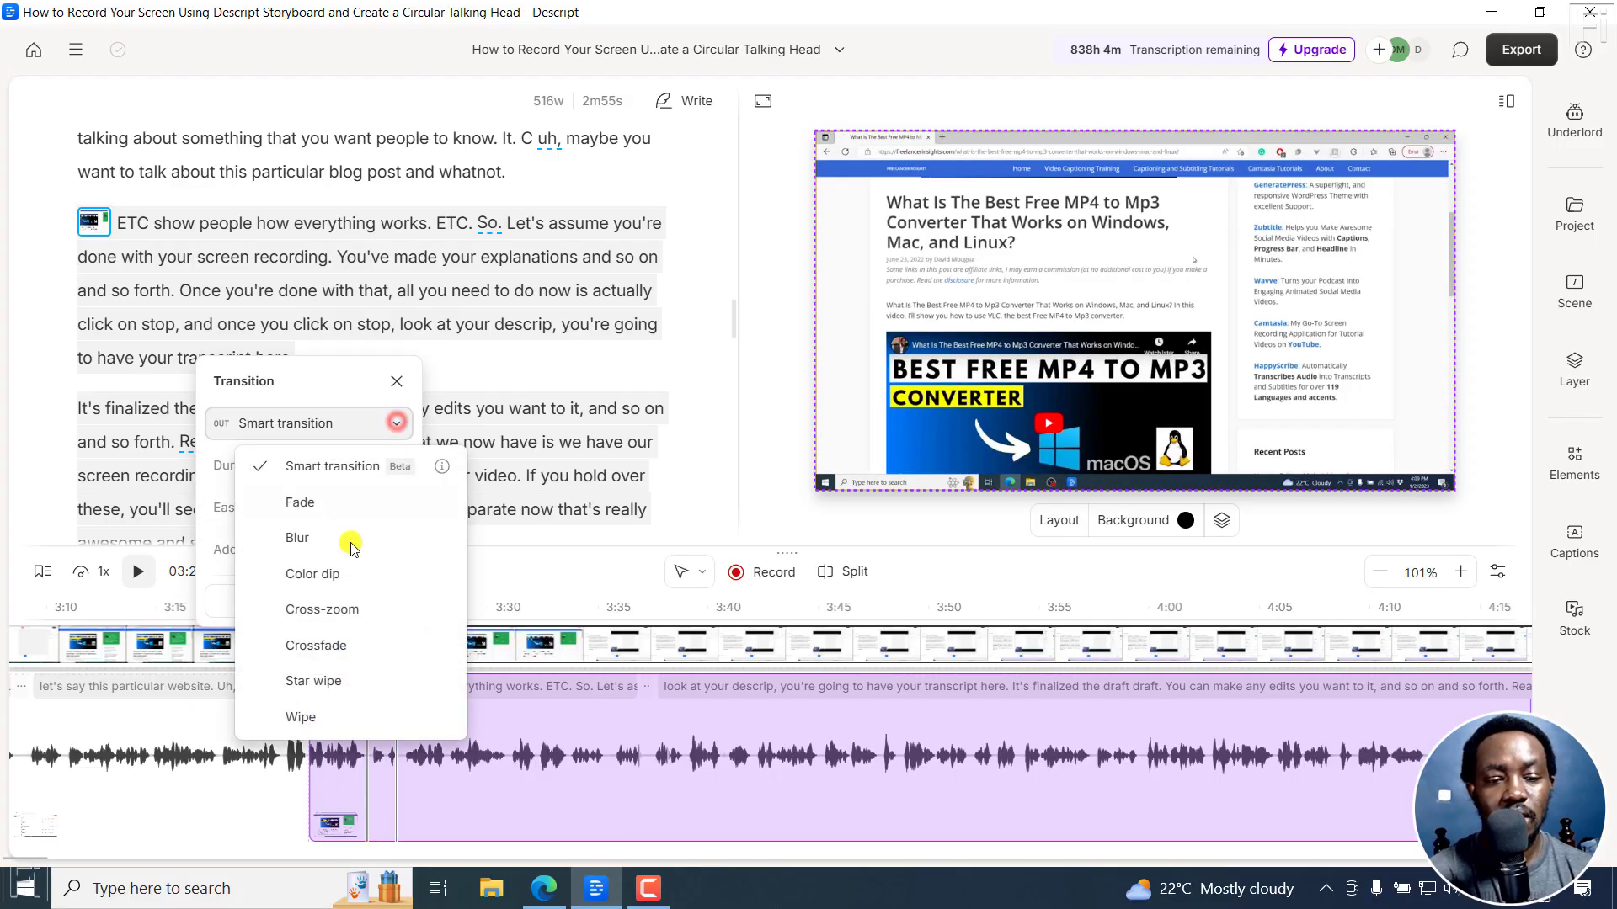
pyautogui.click(313, 383)
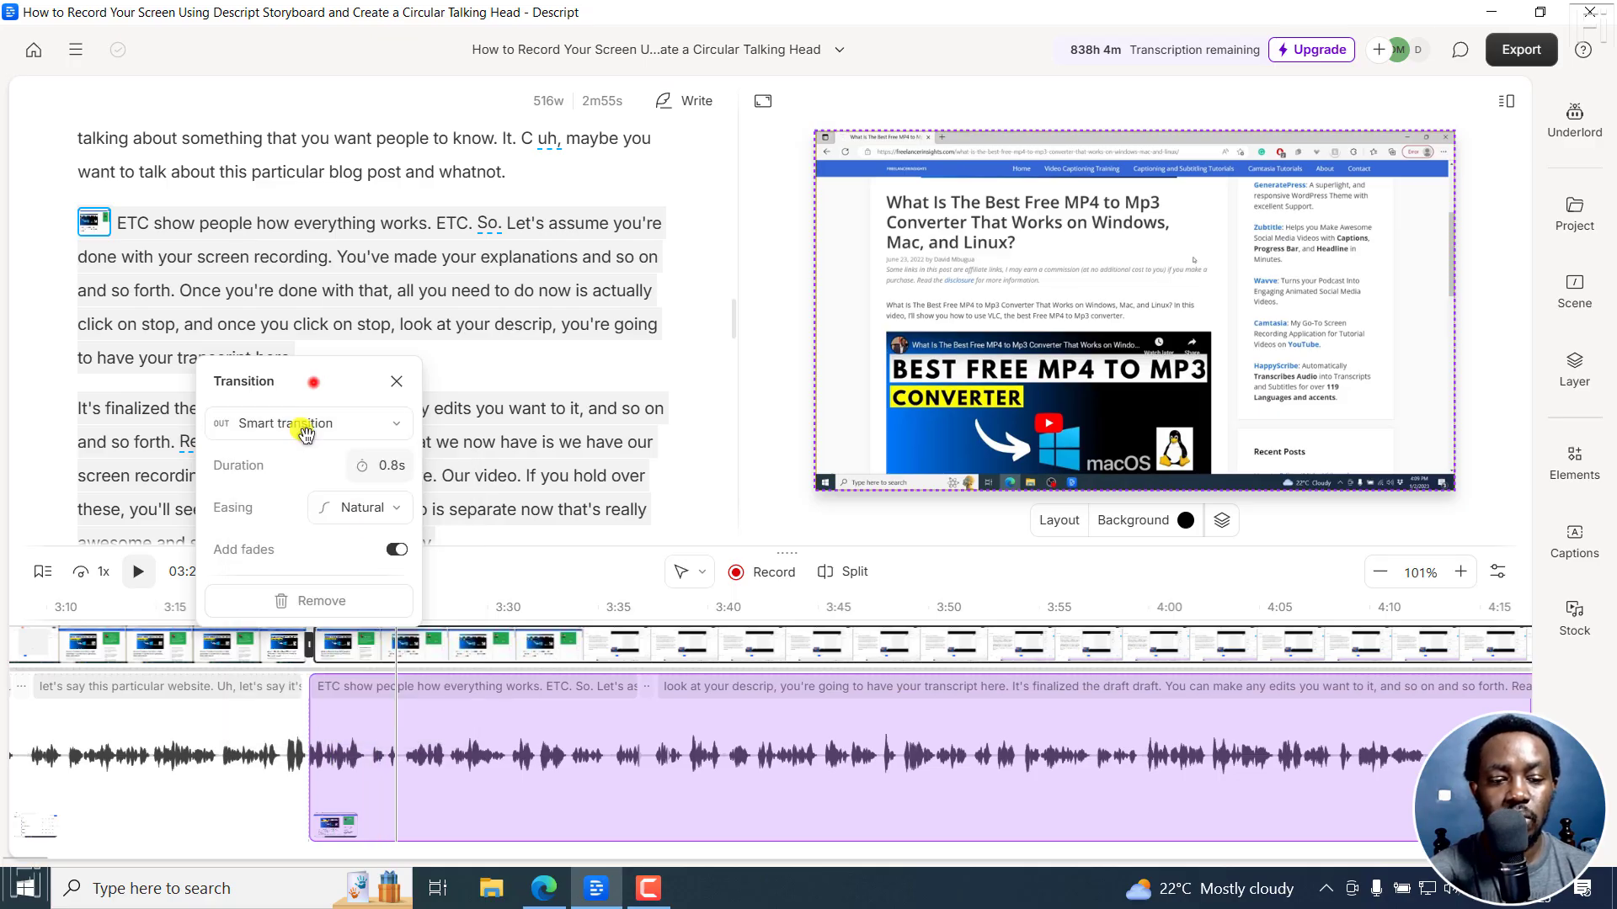
# - Play the video from about 3:15 across the scene boundary, then check its transition settings again
pyautogui.click(176, 610)
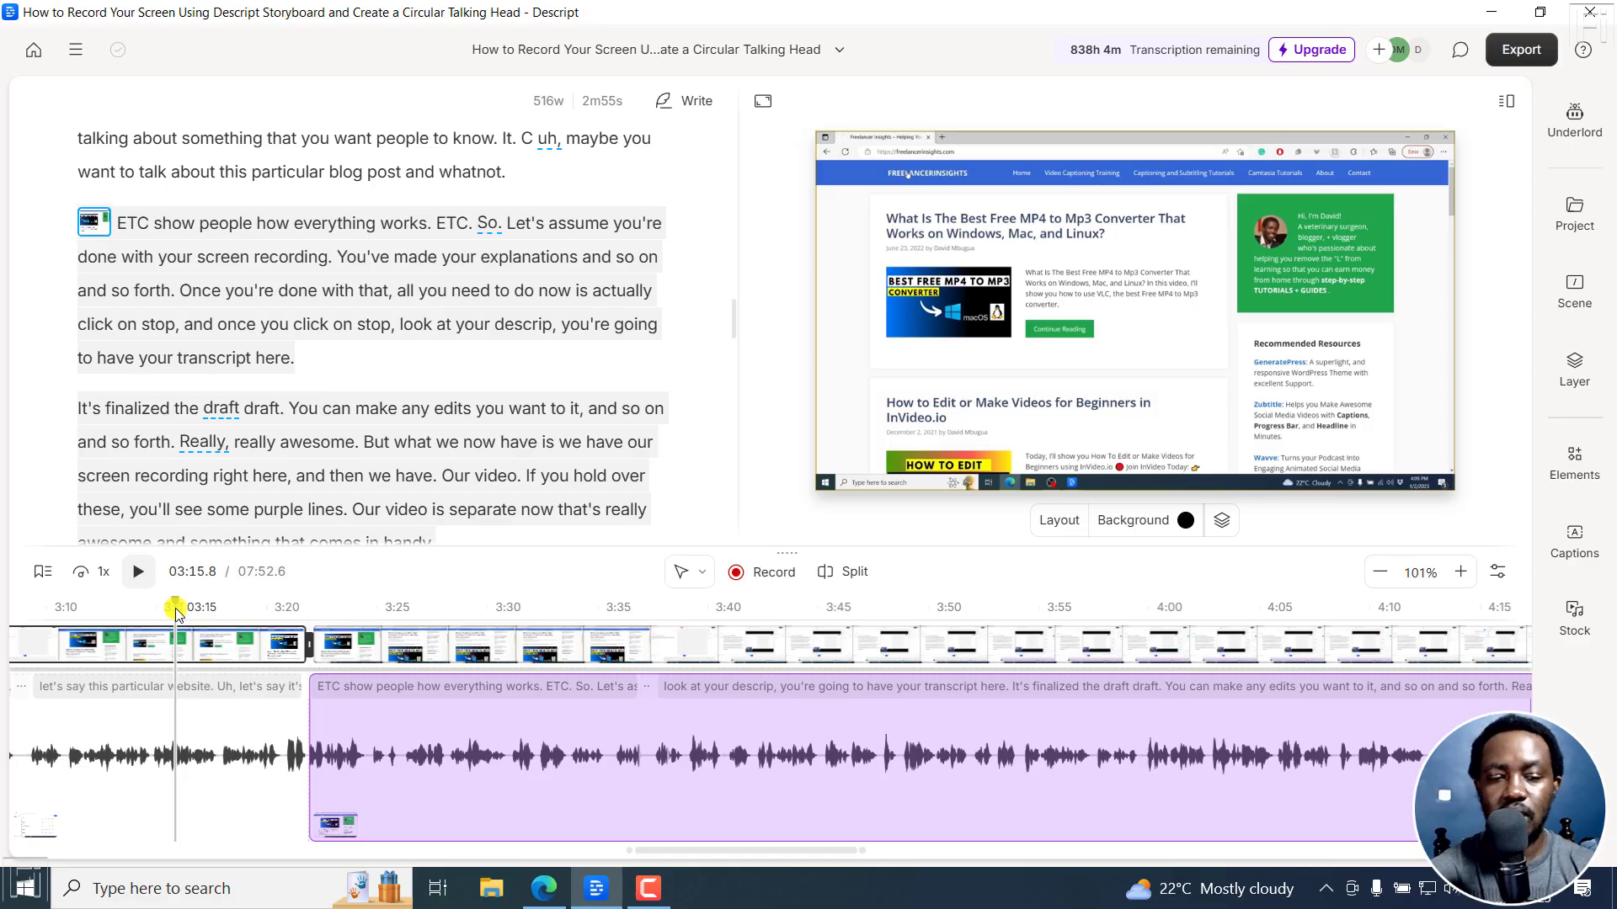
pyautogui.press('space')
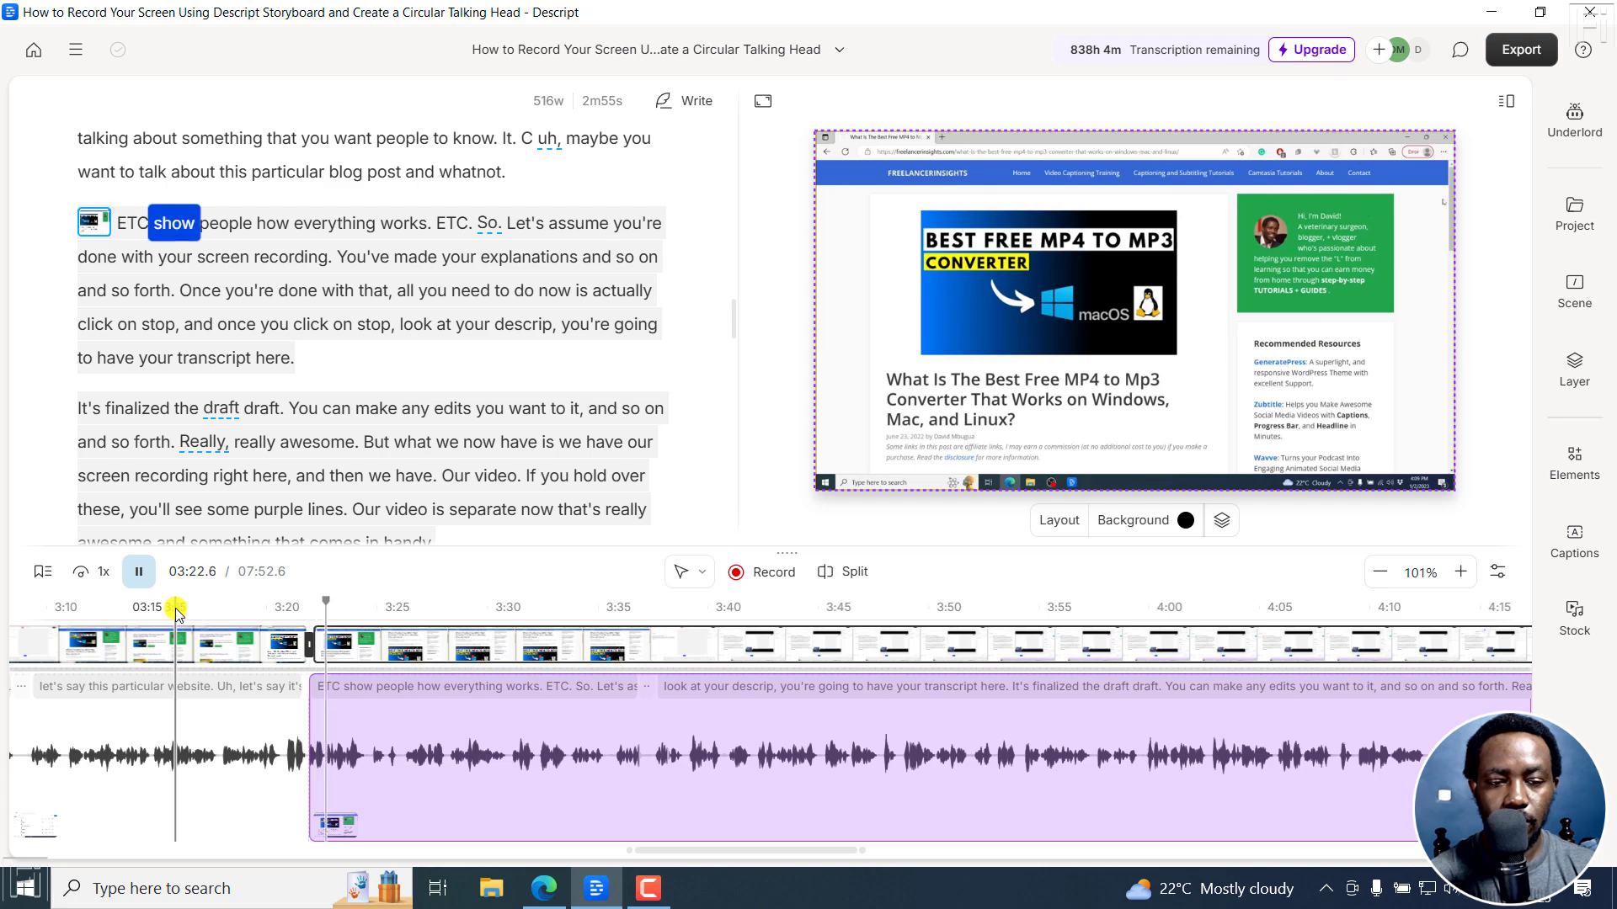
pyautogui.press('space')
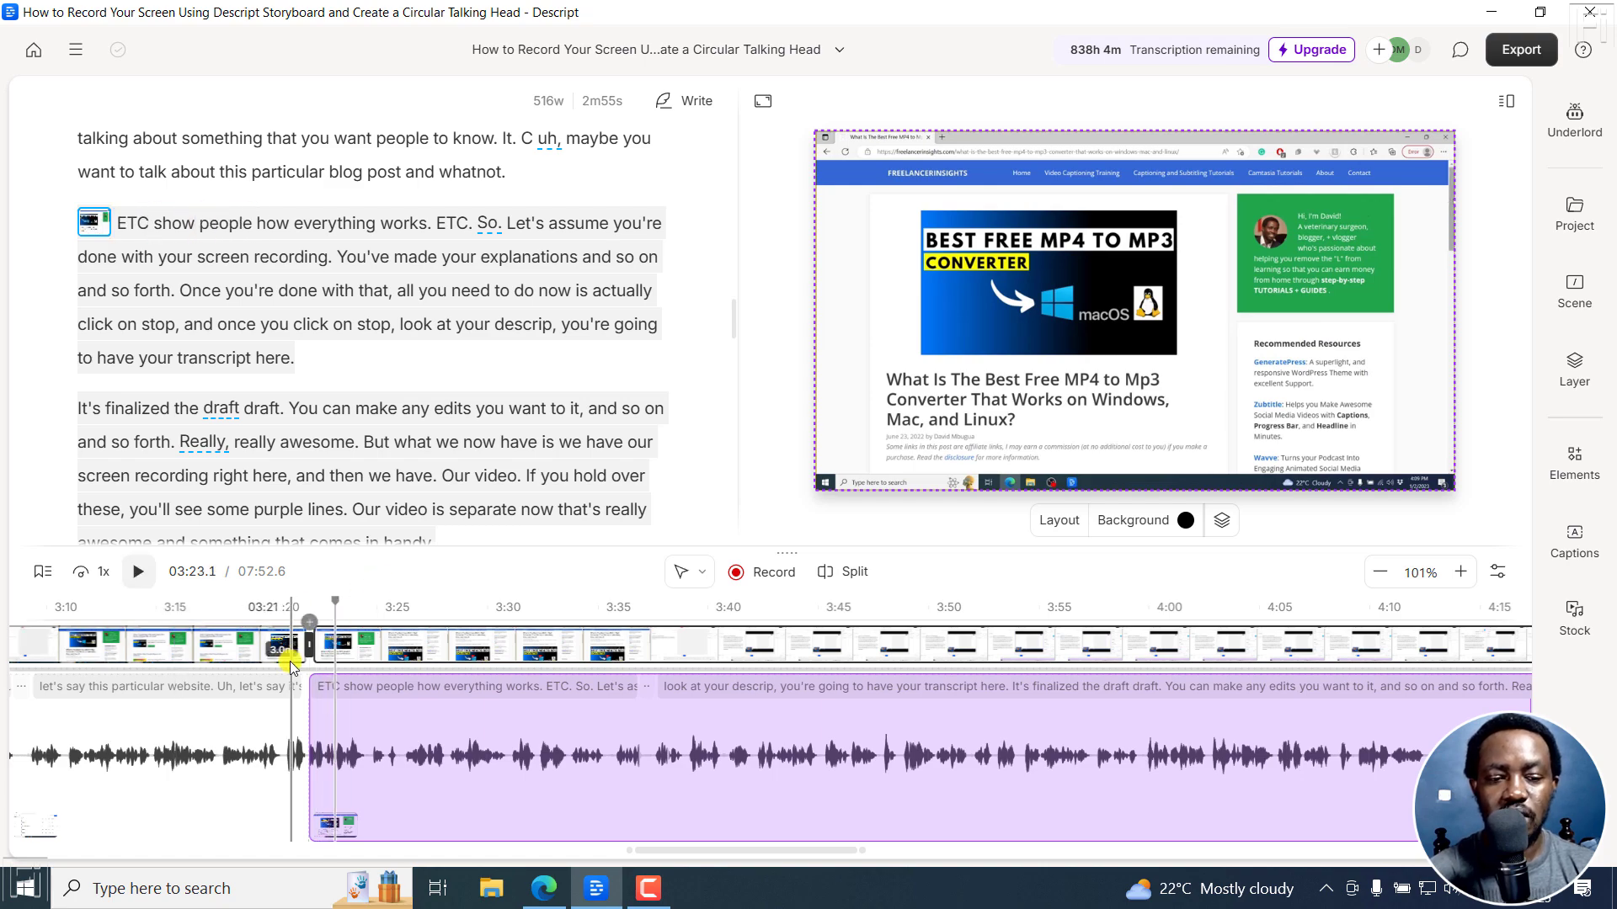
pyautogui.click(309, 646)
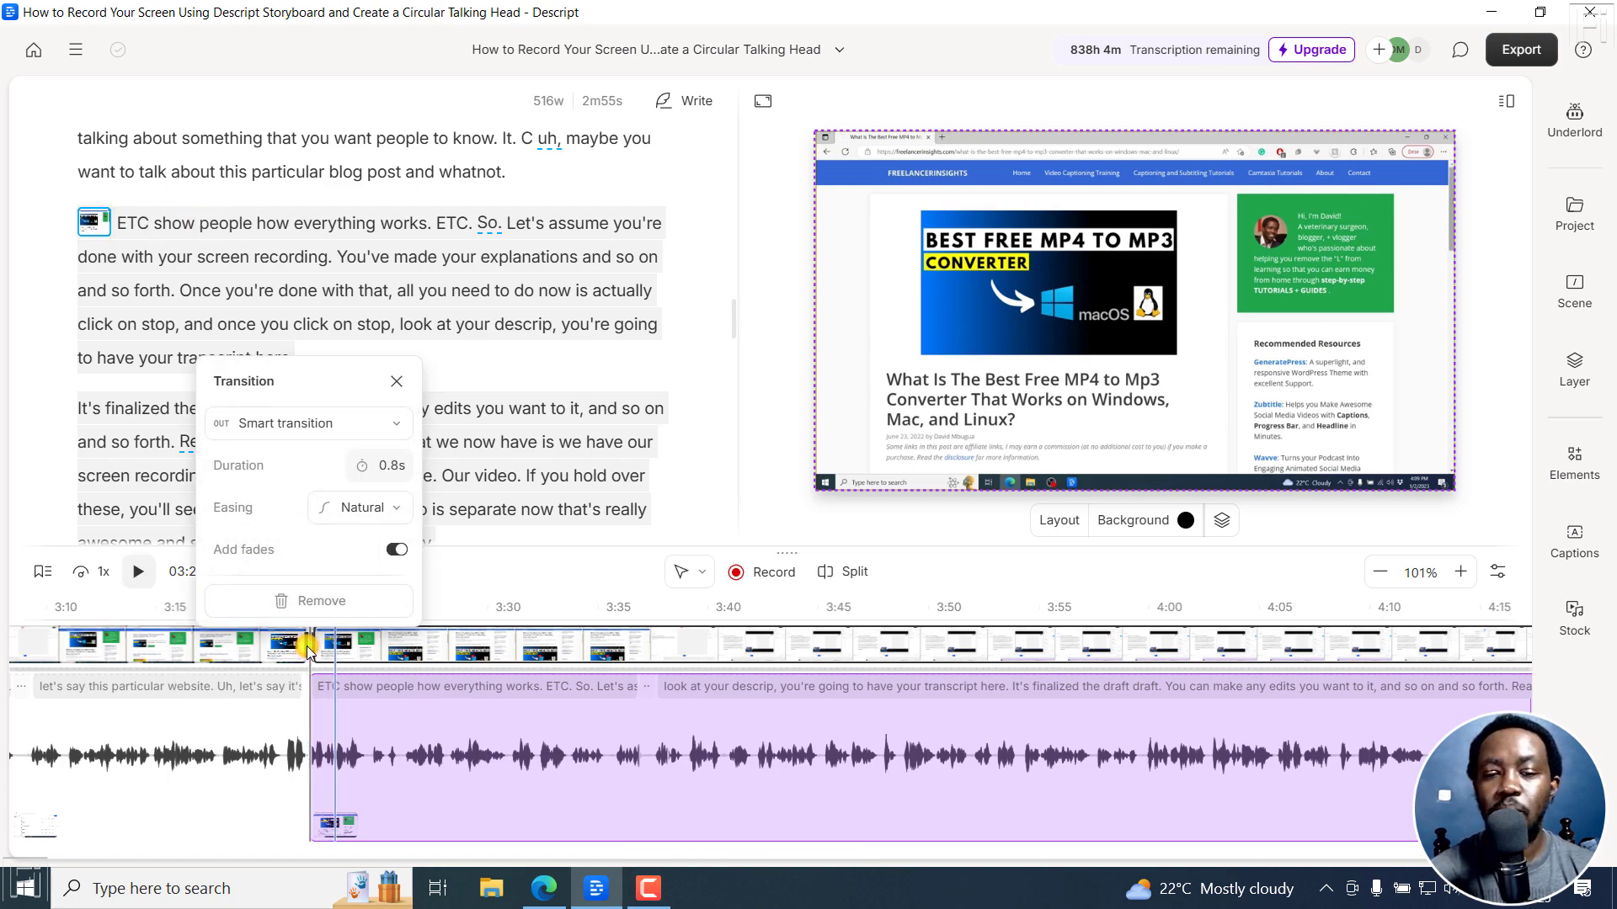
pyautogui.click(171, 645)
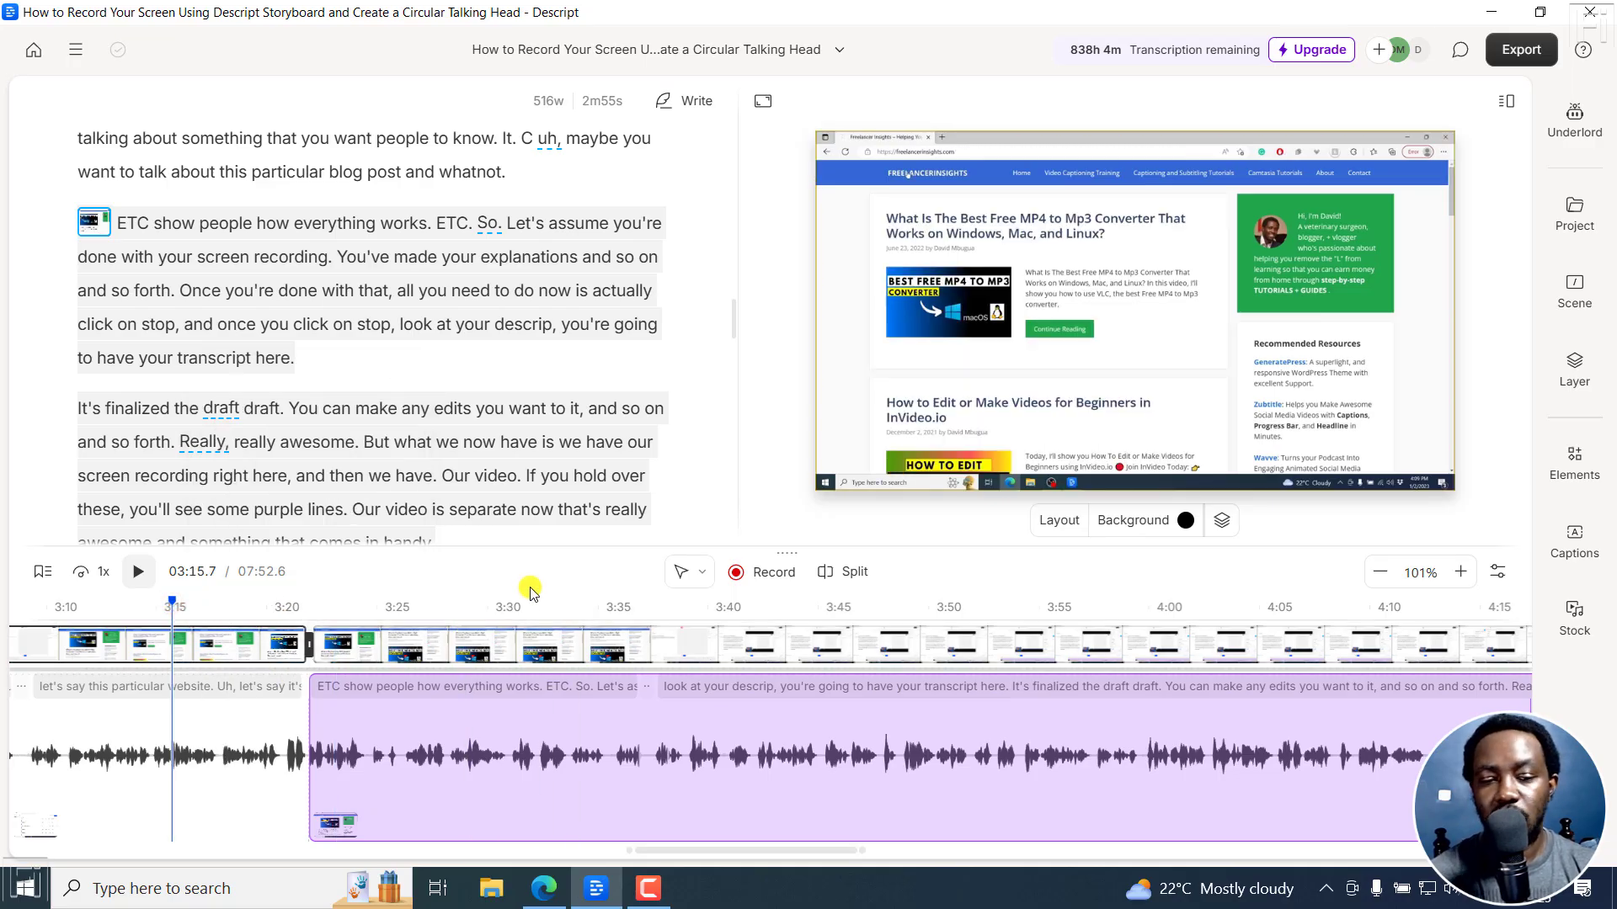
# - Split the clip at about 3:57, directly before "Our video is separate", and select the pieces on either side of the cut
pyautogui.click(1097, 606)
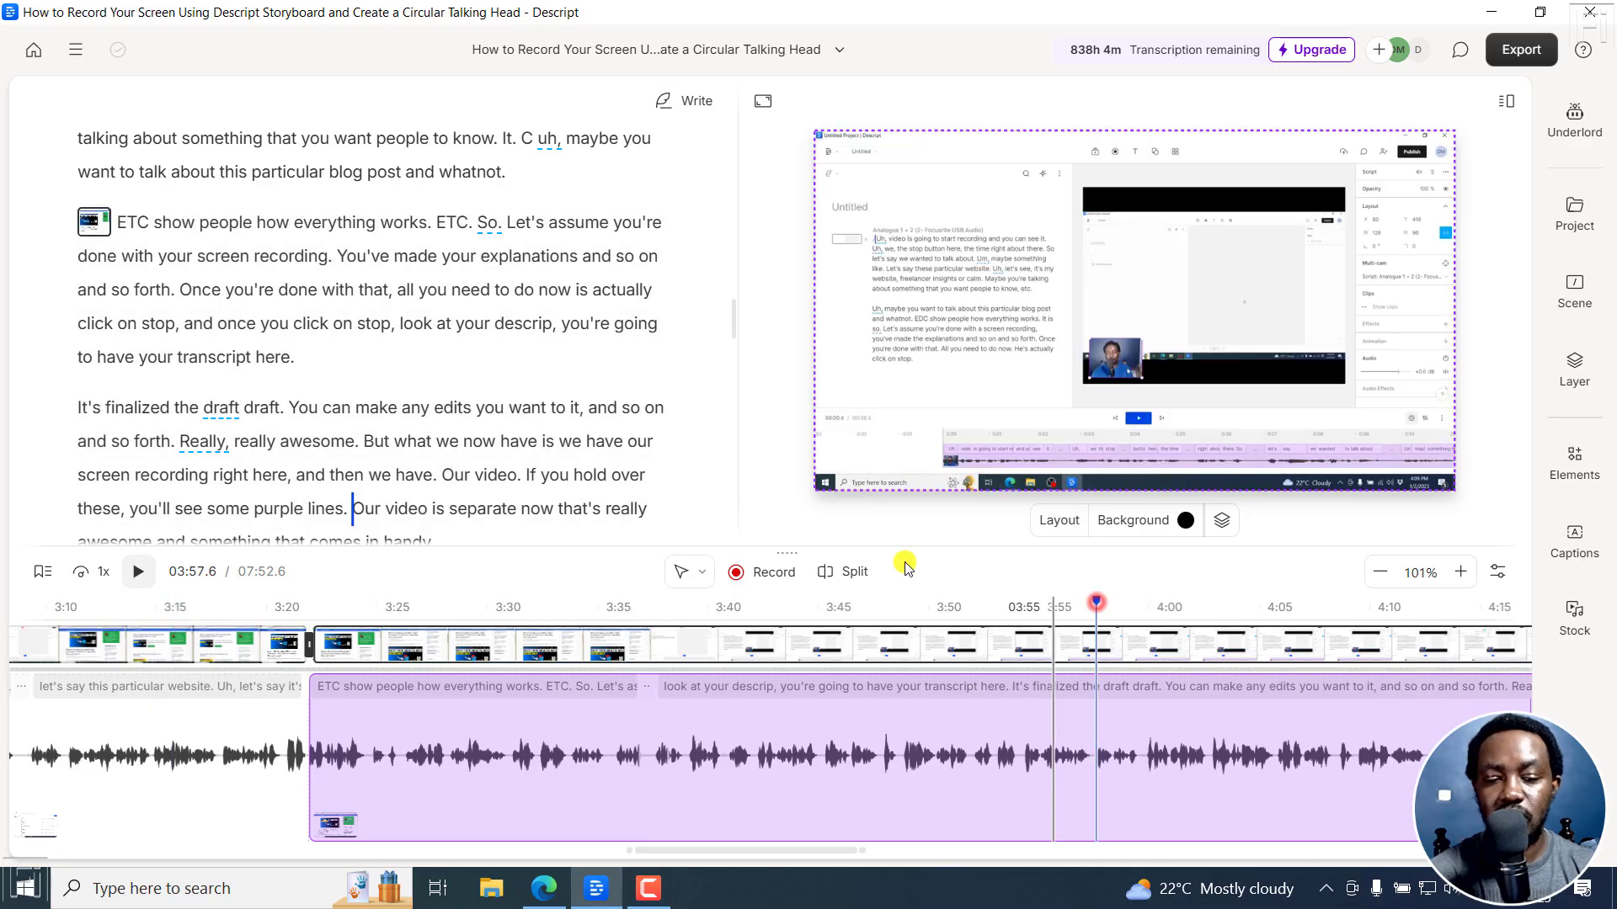
pyautogui.click(840, 575)
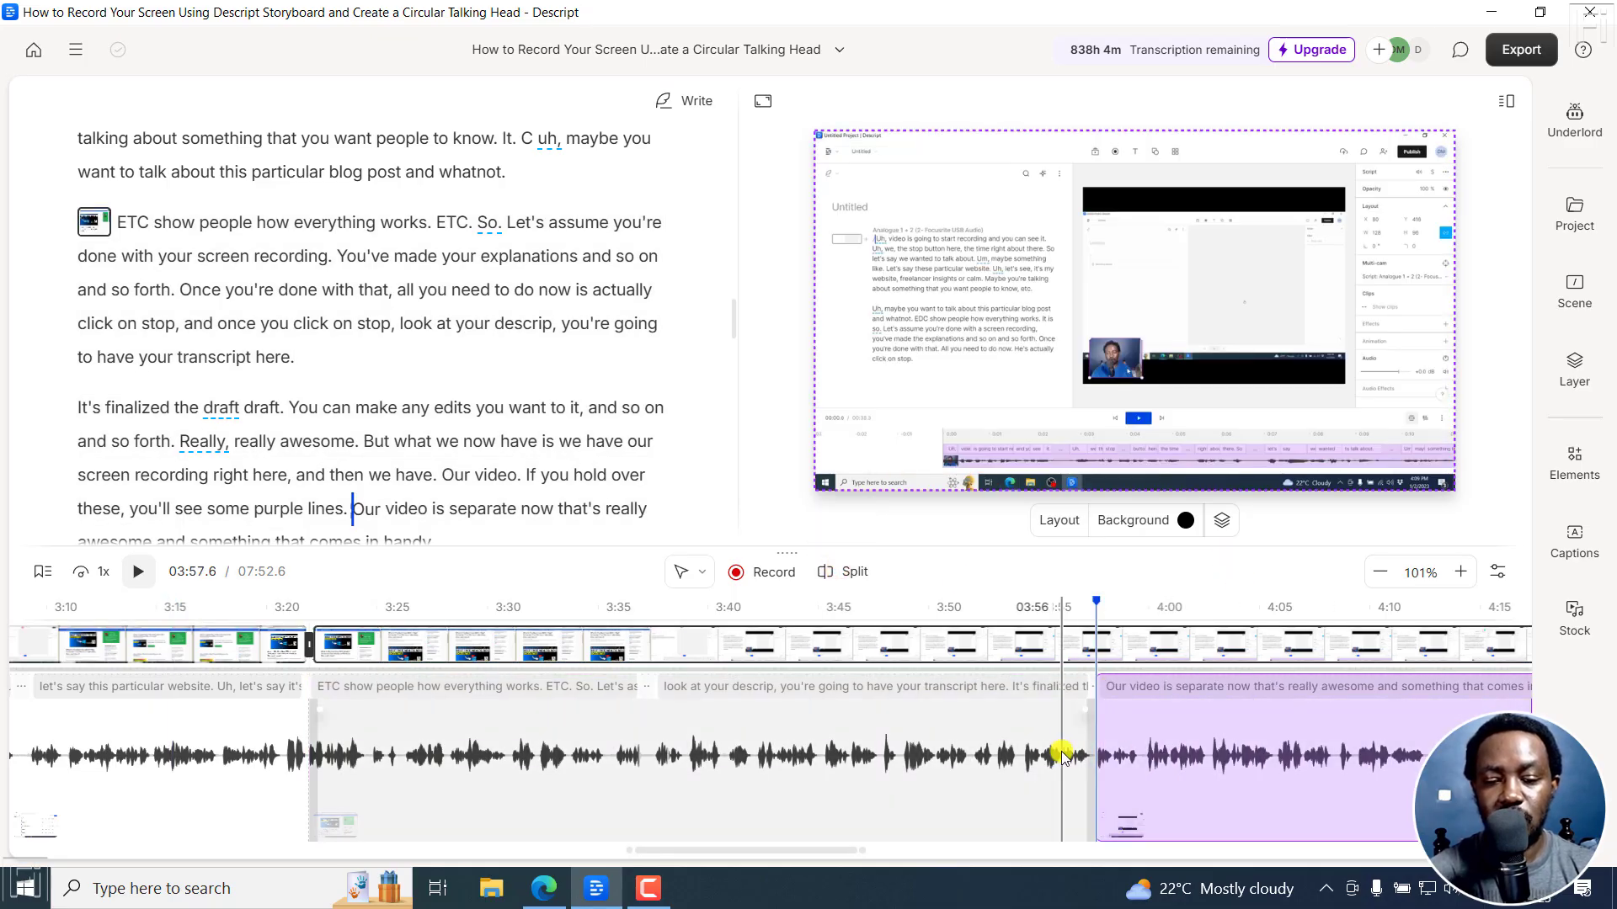
pyautogui.click(1193, 719)
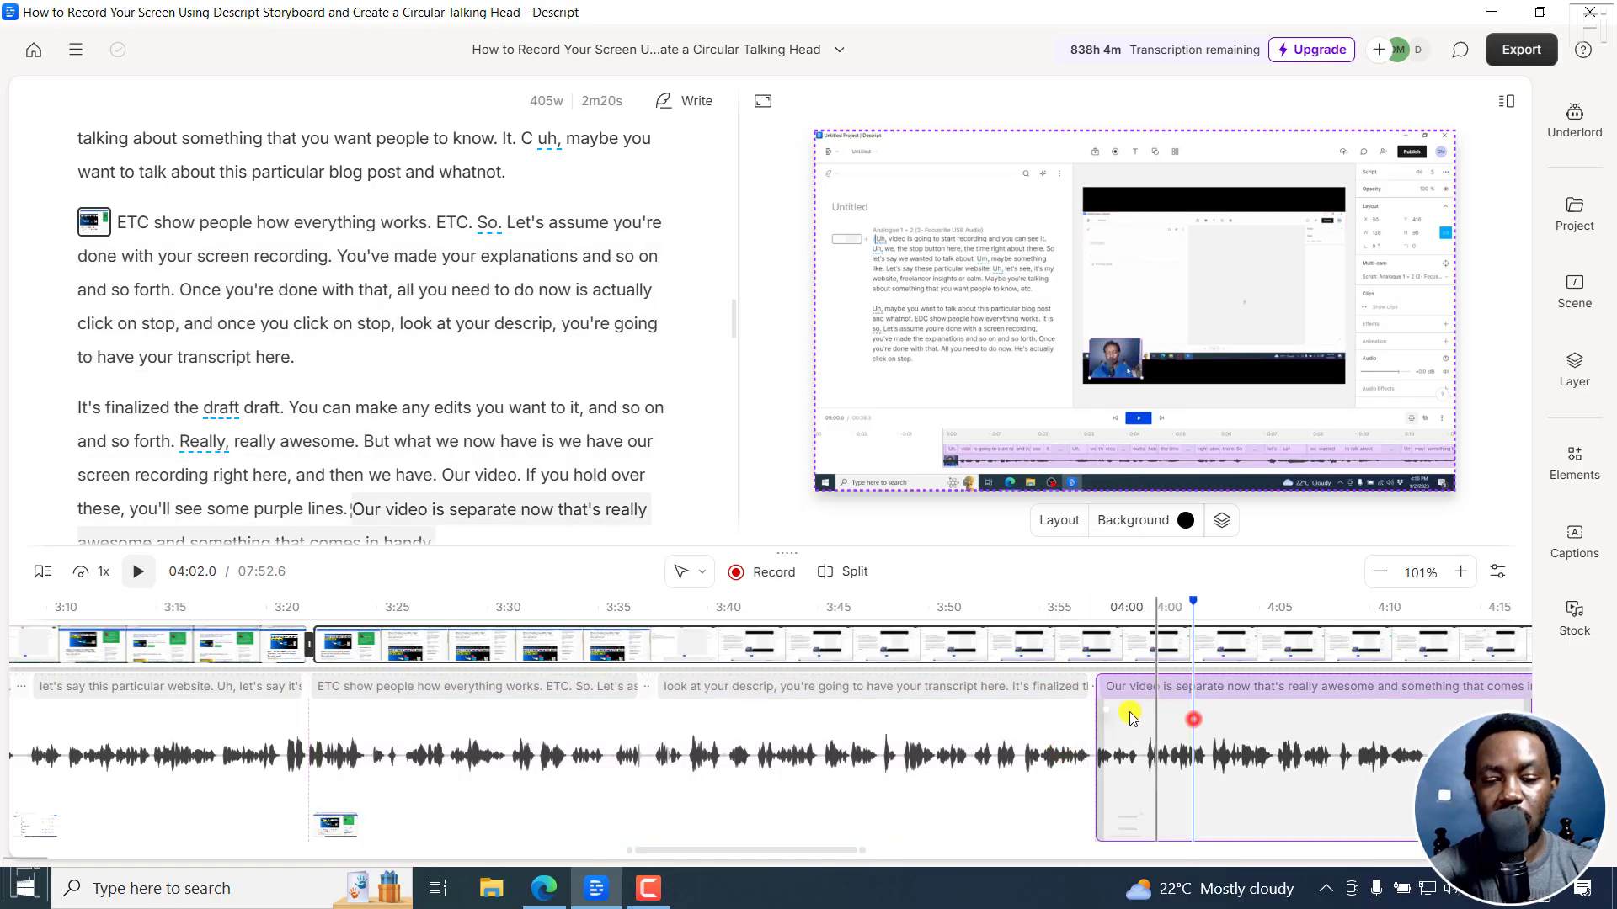
pyautogui.click(1076, 720)
pyautogui.click(1164, 720)
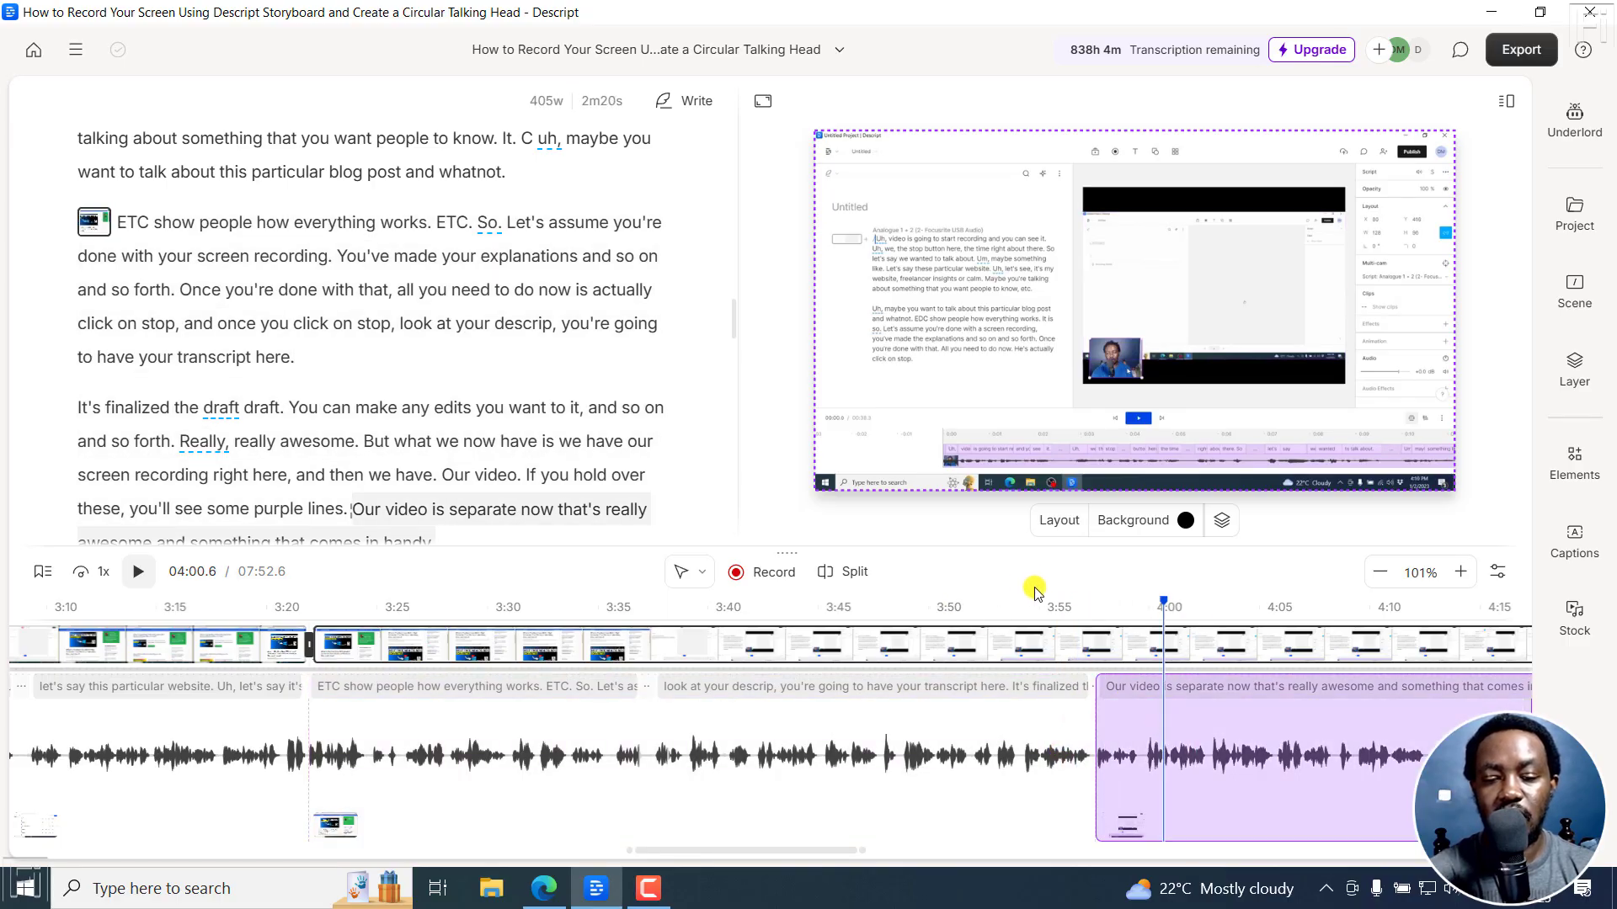
pyautogui.click(1058, 715)
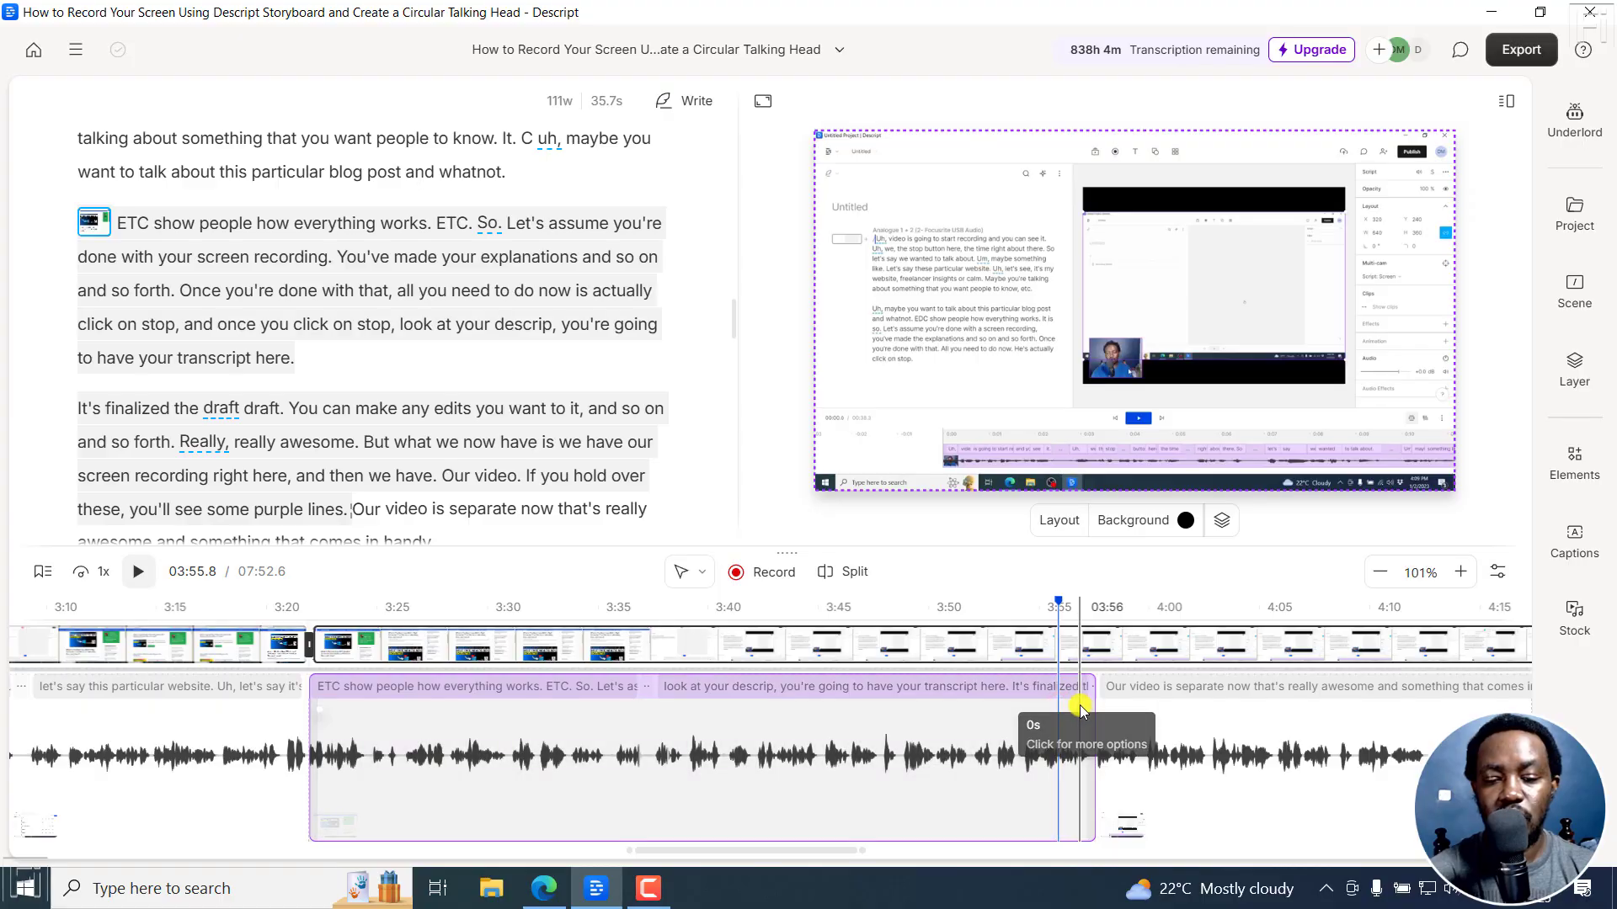